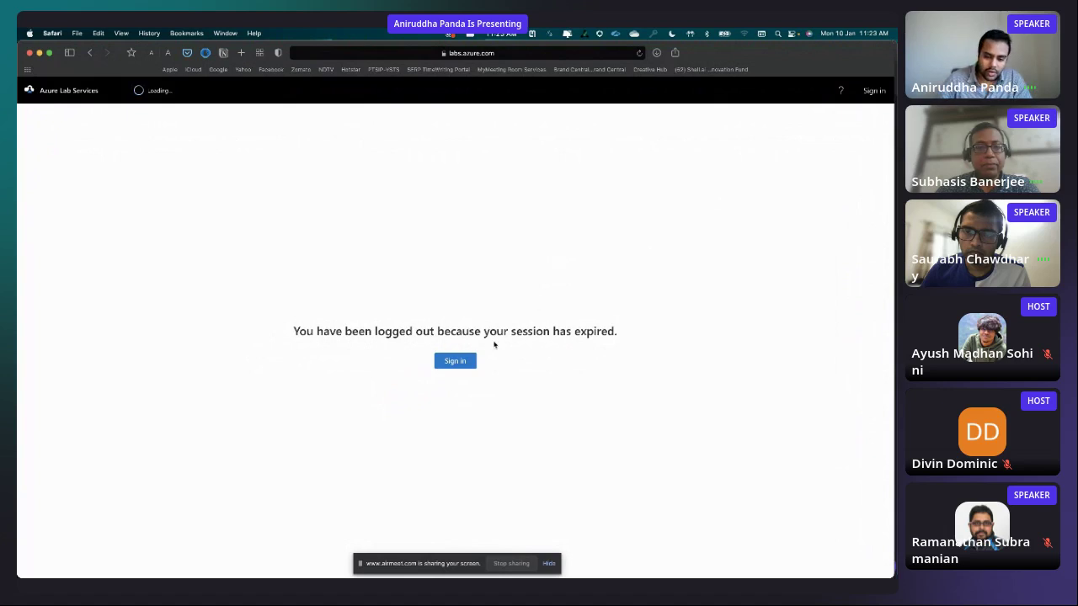
- Load labs.azure.com in Safari to bring up the Welcome to Azure Lab Services page
{"action": "left_click", "coordinate": [469, 54]}
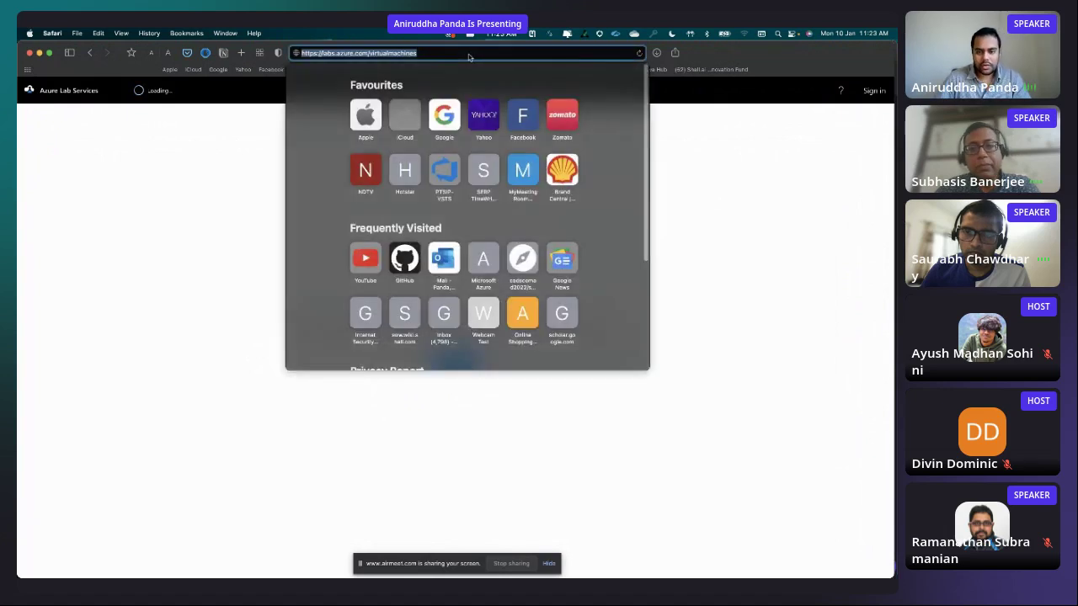
{"action": "type", "text": "labs"}
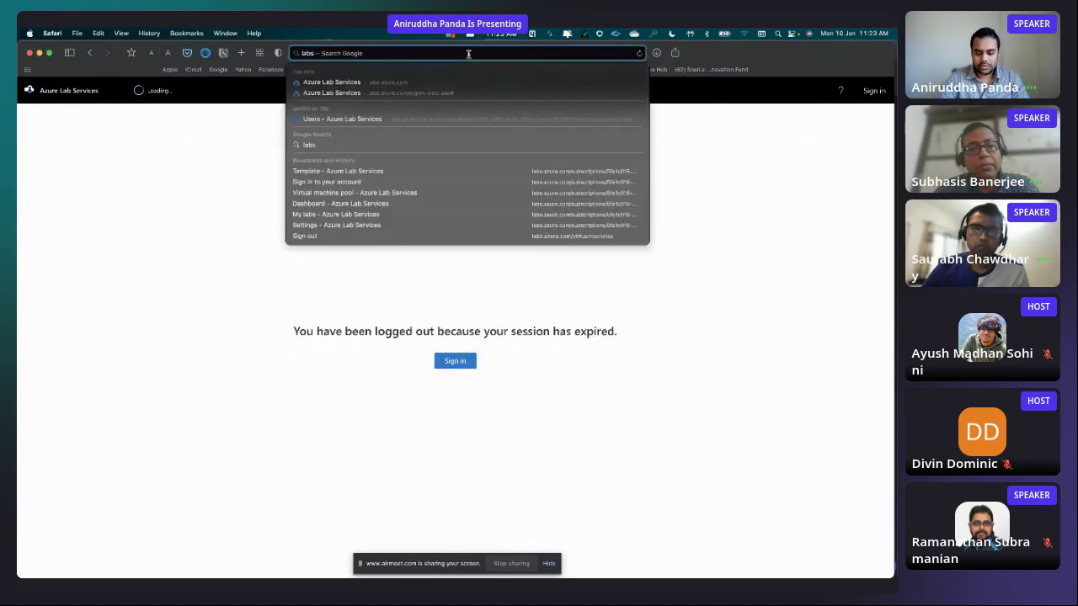
{"action": "type", "text": ".azure"}
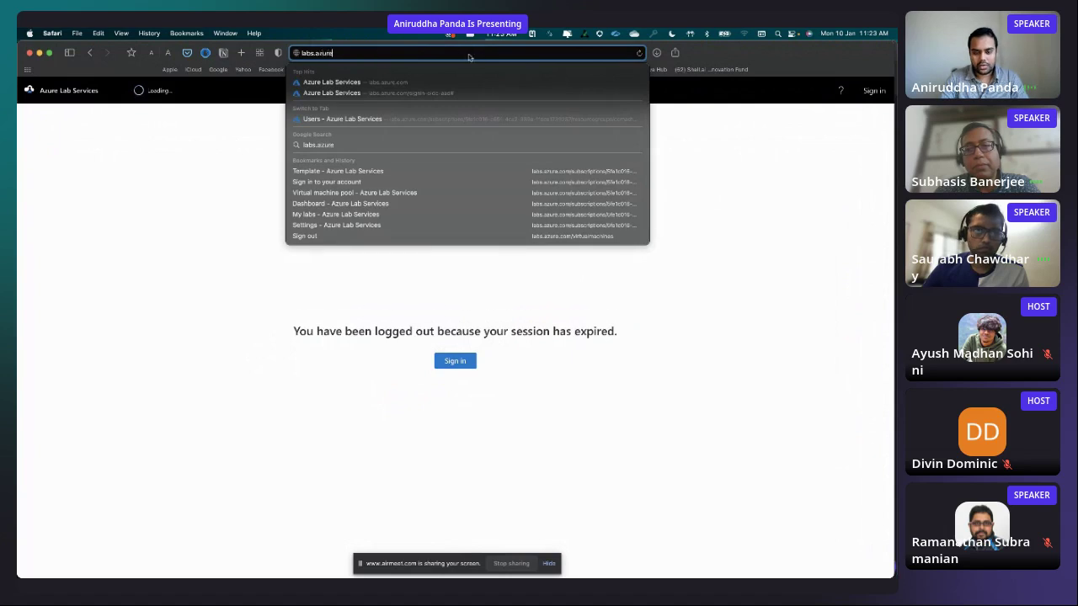
{"action": "type", "text": ".com"}
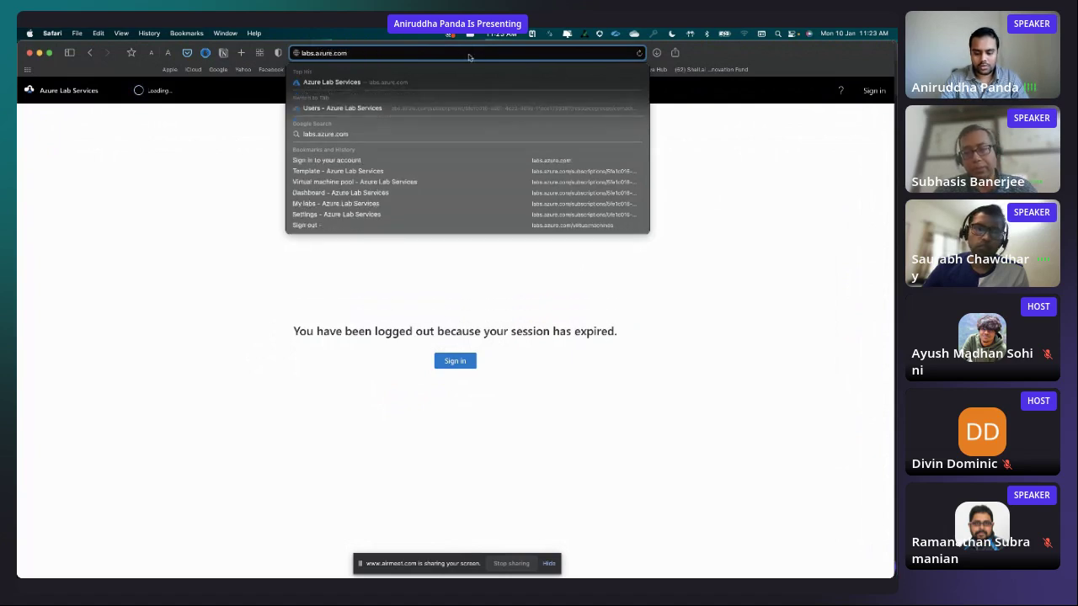
{"action": "key", "text": "Return"}
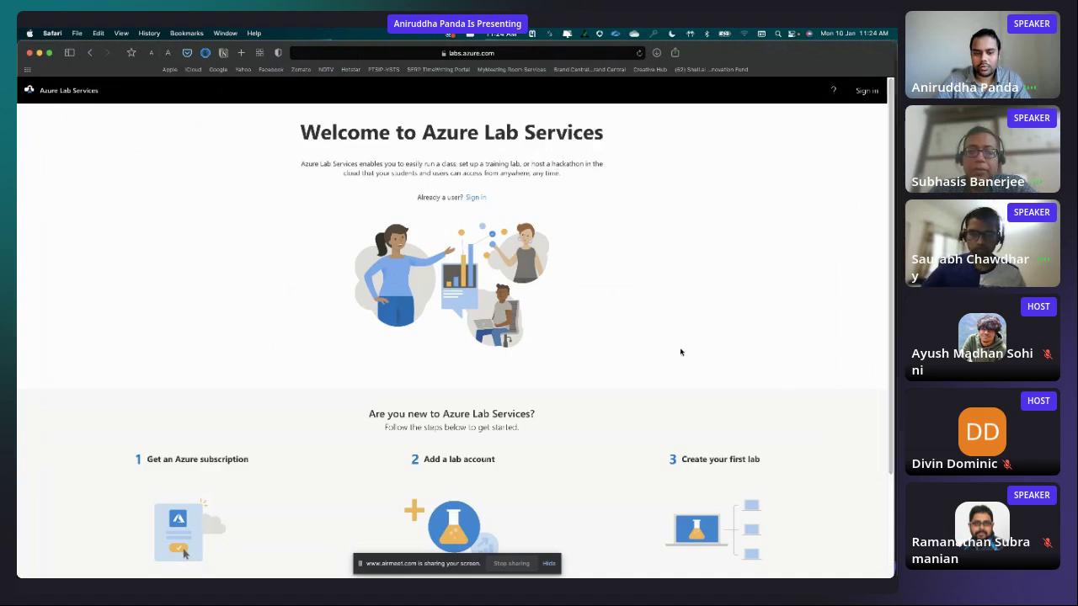
{"action": "left_click", "coordinate": [863, 99]}
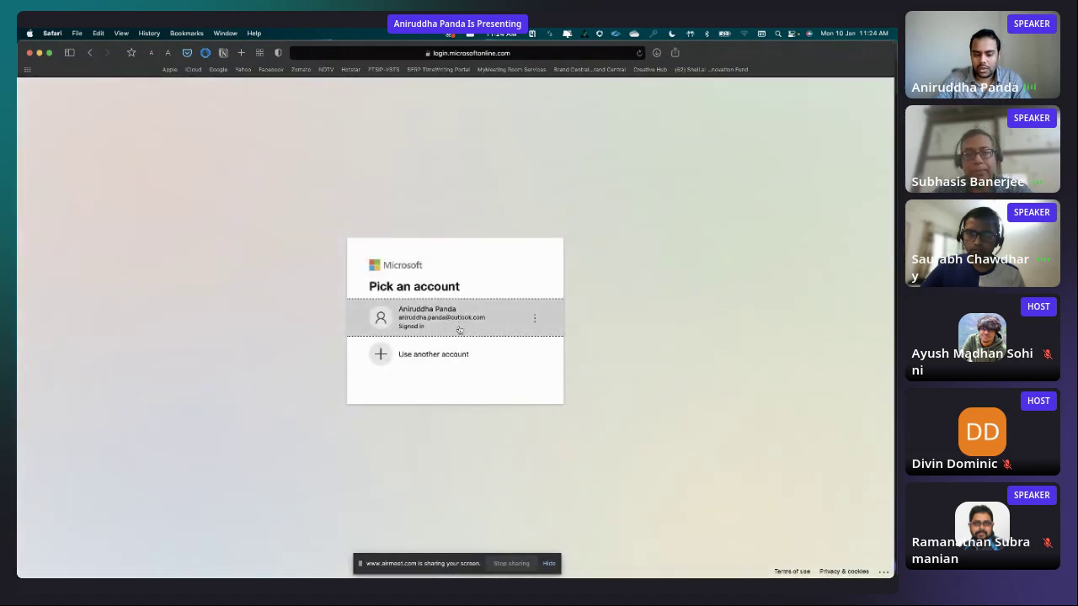
- Sign in with the existing Microsoft account and start the stopped COMAD2022_Seismic VM
{"action": "left_click", "coordinate": [444, 329]}
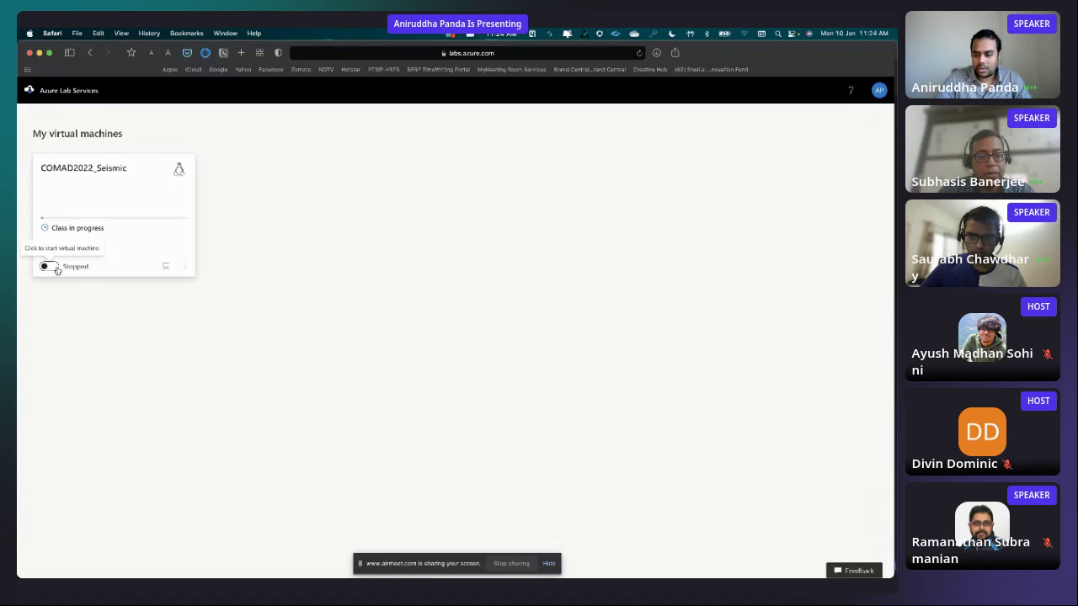
{"action": "left_click", "coordinate": [54, 268]}
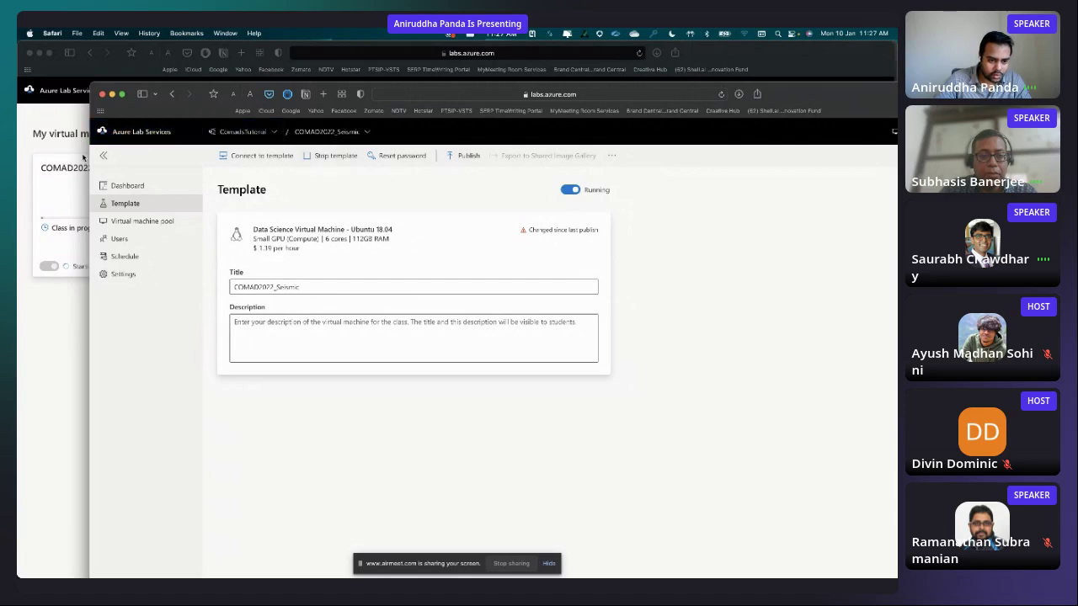
- Narrow the lab template window so the starting COMAD2022_Seismic VM card is uncovered
{"action": "left_click_drag", "start_coordinate": [91, 154], "coordinate": [320, 172]}
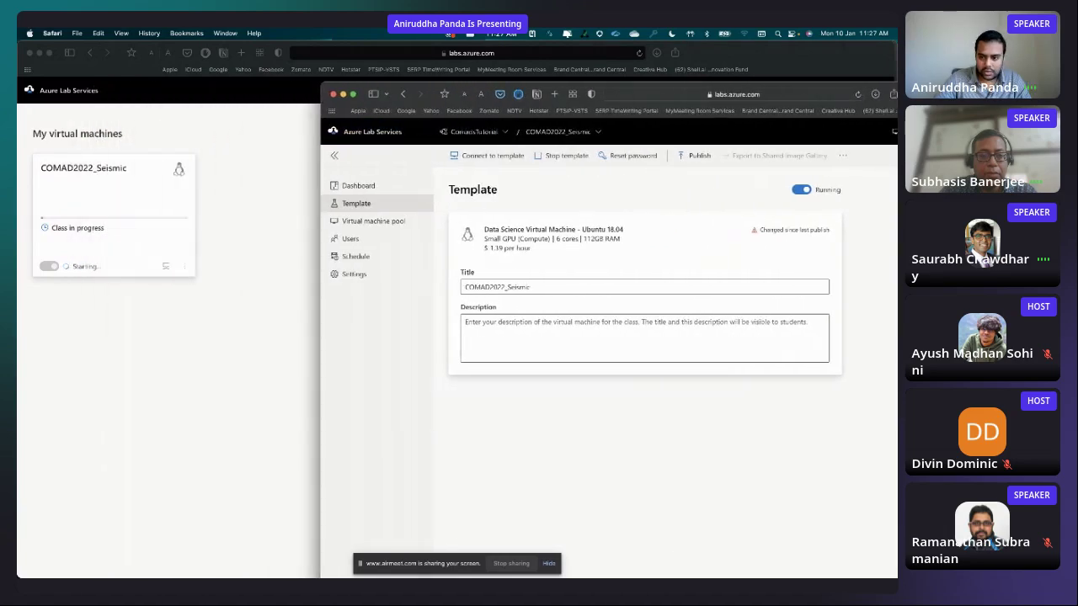
- Reposition the template window, view its connect options, and bring My virtual machines forward
{"action": "left_click_drag", "start_coordinate": [332, 85], "coordinate": [286, 46]}
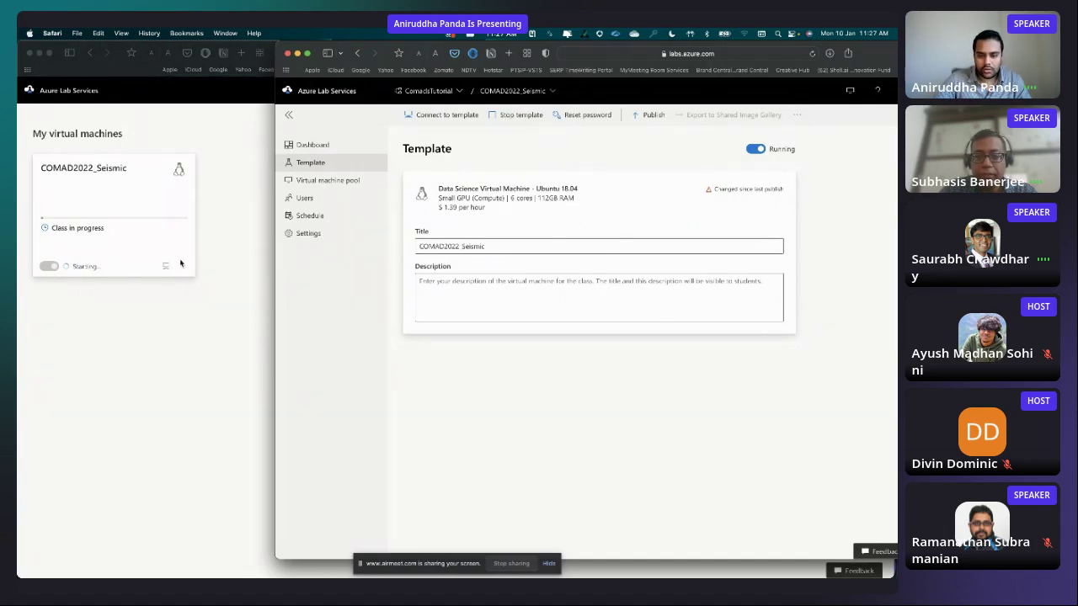
{"action": "left_click", "coordinate": [417, 116]}
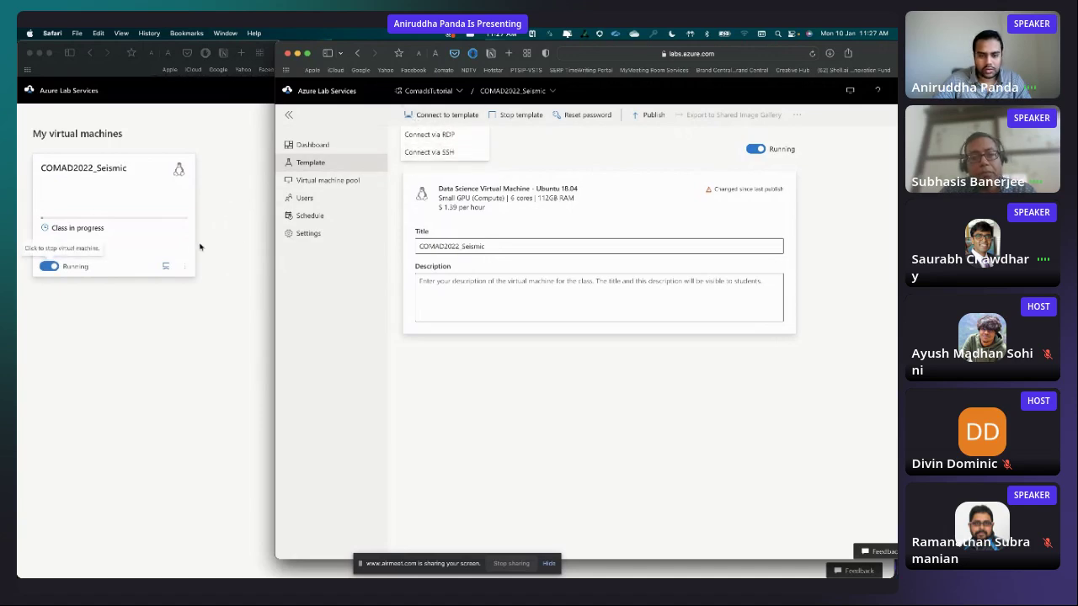
{"action": "left_click", "coordinate": [144, 306]}
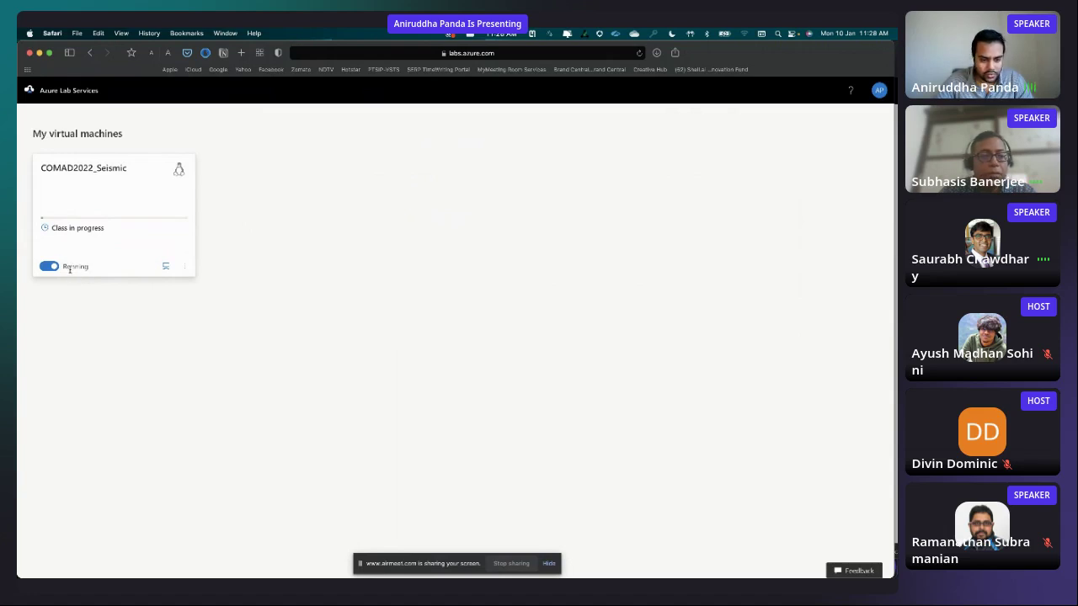
- Set a new tutorial_user password on COMAD2022_Seismic via Connect via SSH, then request the template's SSH command
{"action": "left_click", "coordinate": [165, 269]}
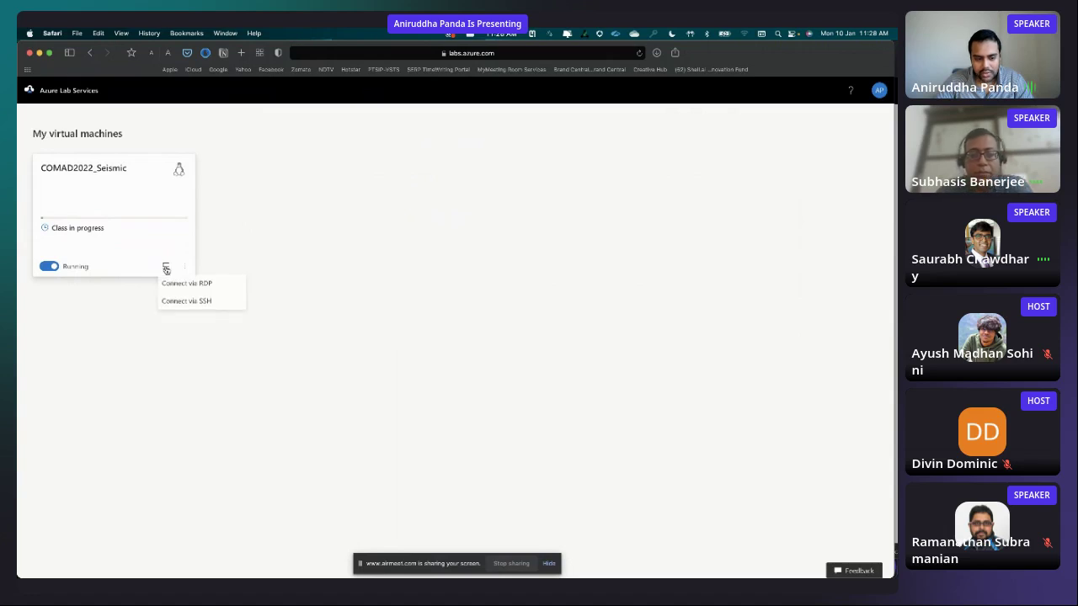
{"action": "left_click", "coordinate": [199, 305]}
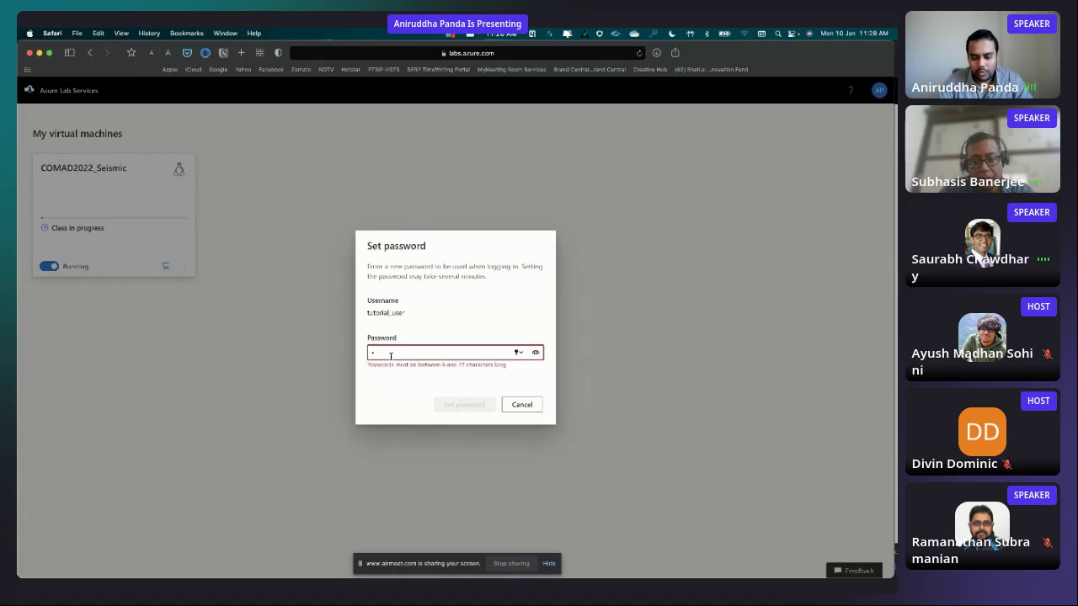
{"action": "key", "text": "BackSpace"}
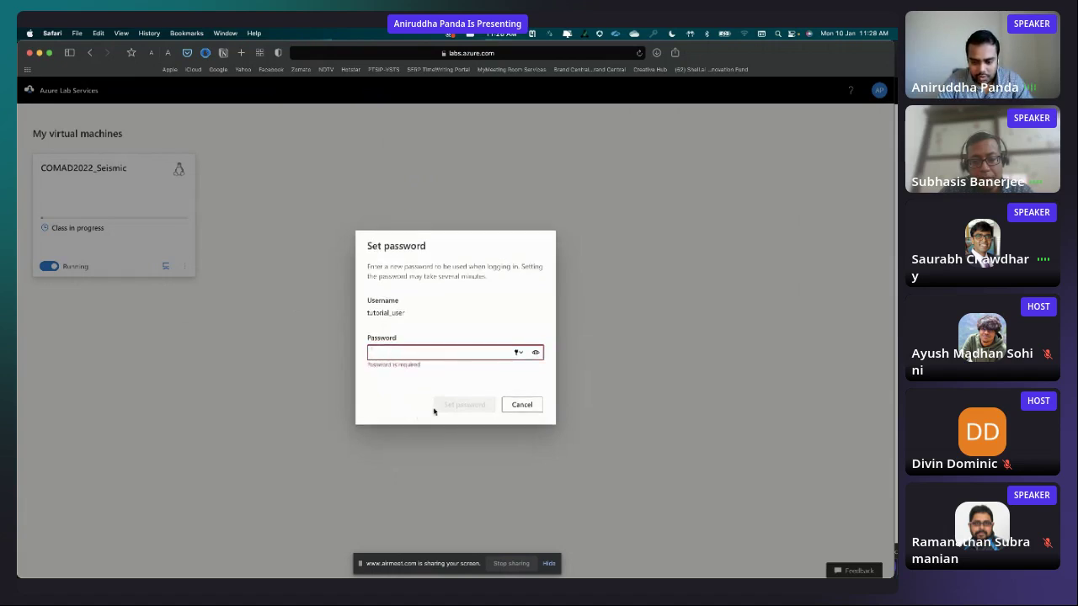
{"action": "left_click", "coordinate": [536, 356]}
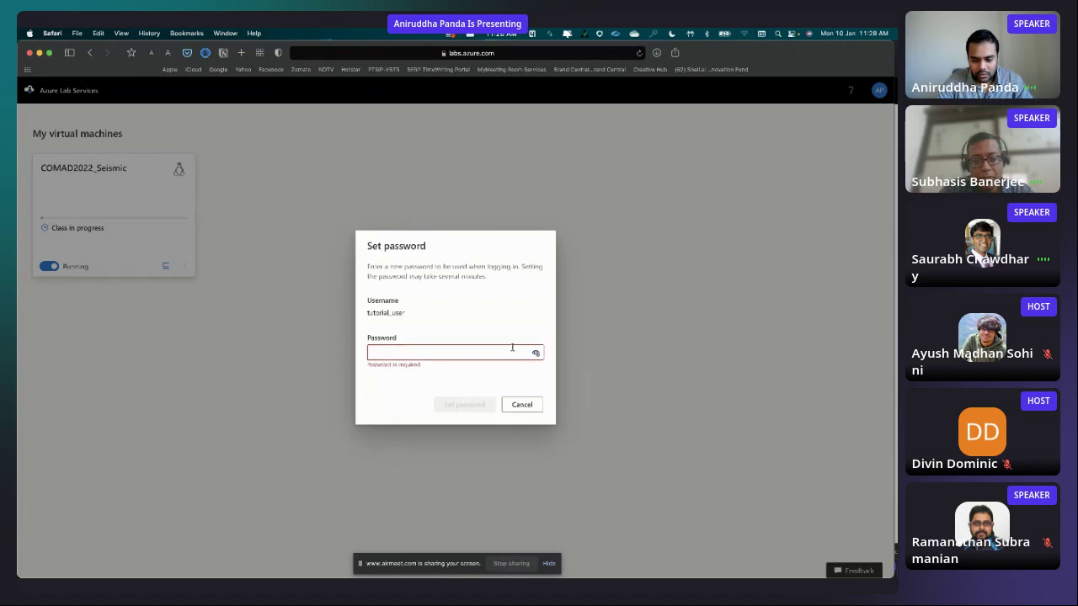
{"action": "left_click", "coordinate": [509, 353]}
{"action": "type", "text": "cods"}
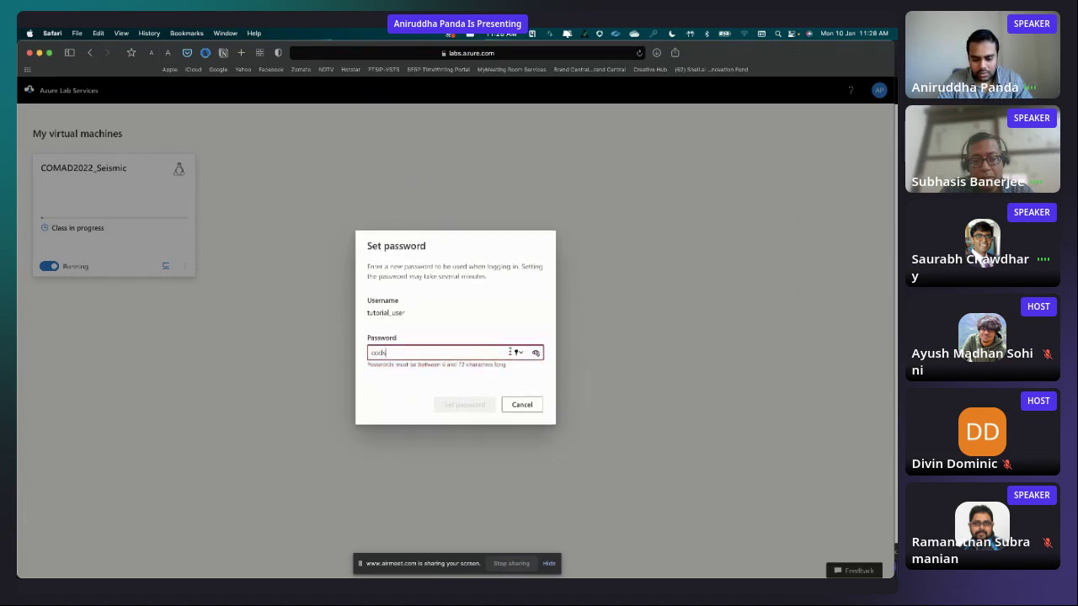
{"action": "type", "text": "comad@tutorial11"}
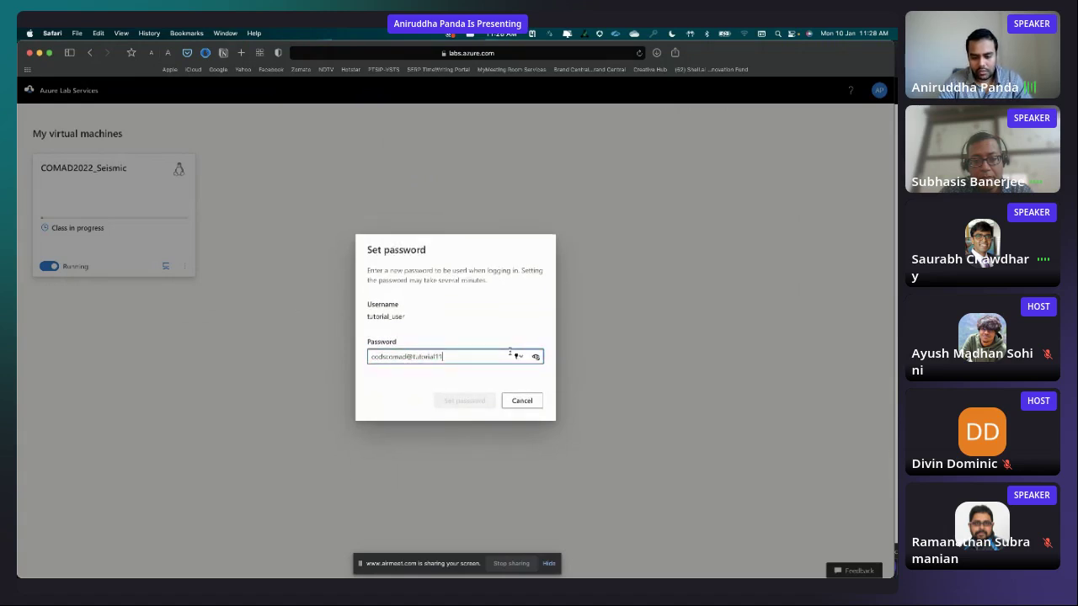
{"action": "left_click_drag", "start_coordinate": [441, 357], "coordinate": [365, 360]}
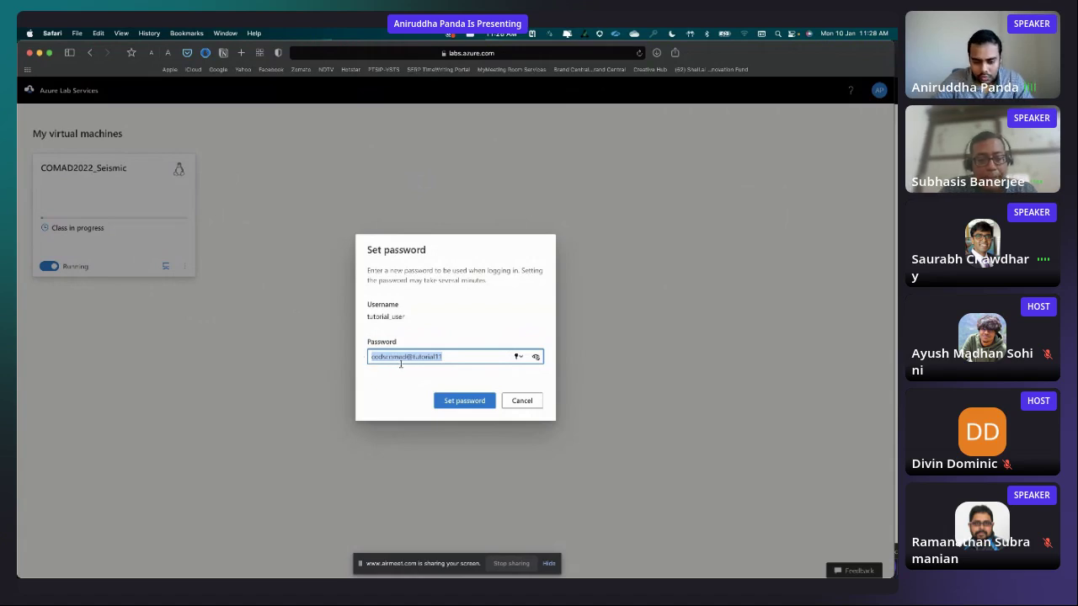
{"action": "left_click", "coordinate": [464, 401]}
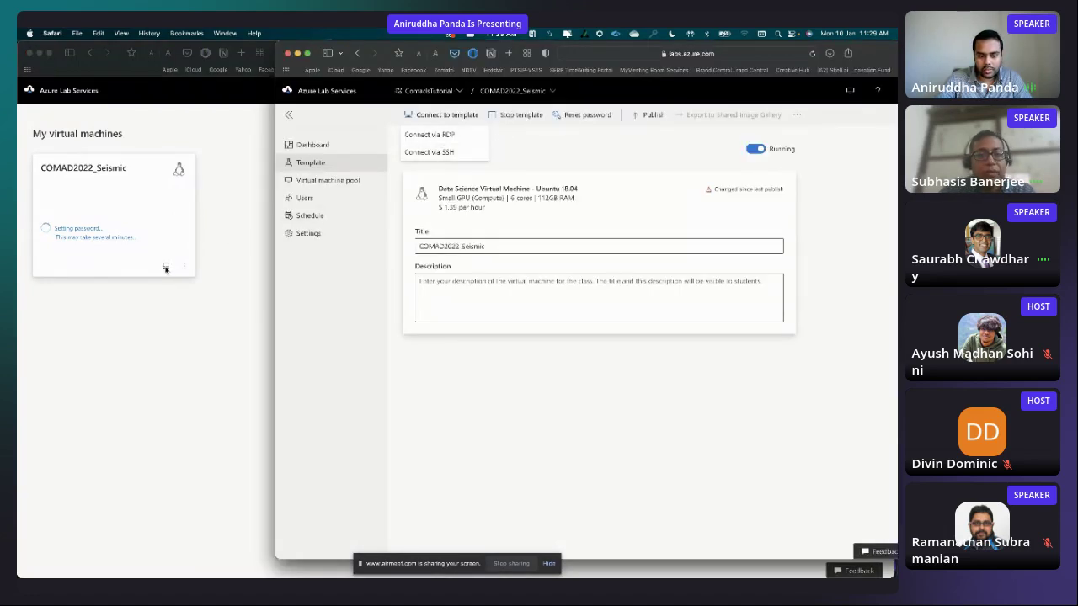
{"action": "left_click", "coordinate": [456, 160]}
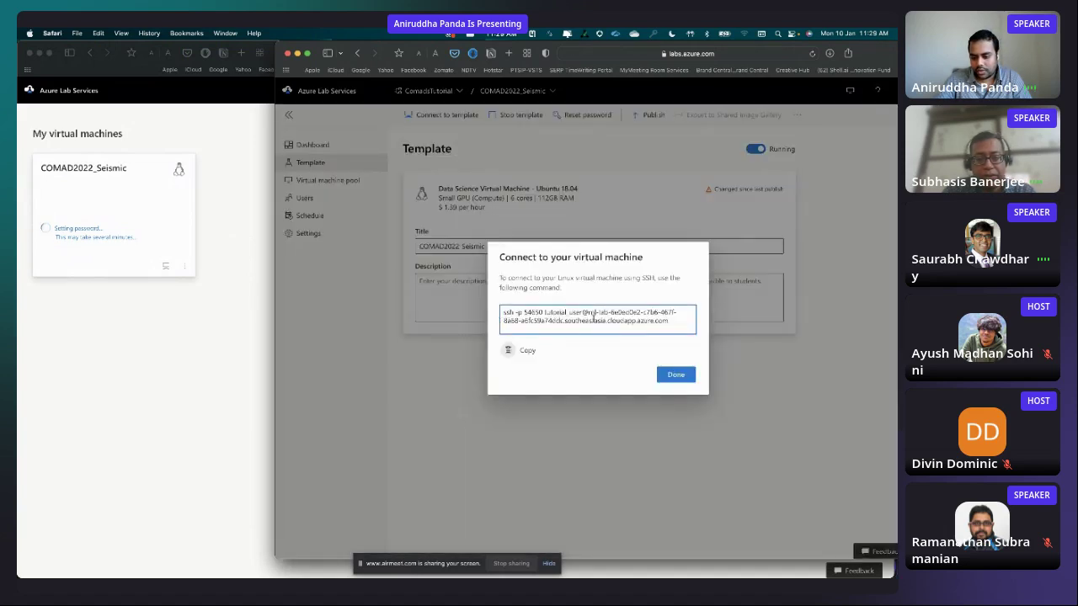
- Copy the template's SSH command and close the old terminal window
{"action": "left_click", "coordinate": [508, 352]}
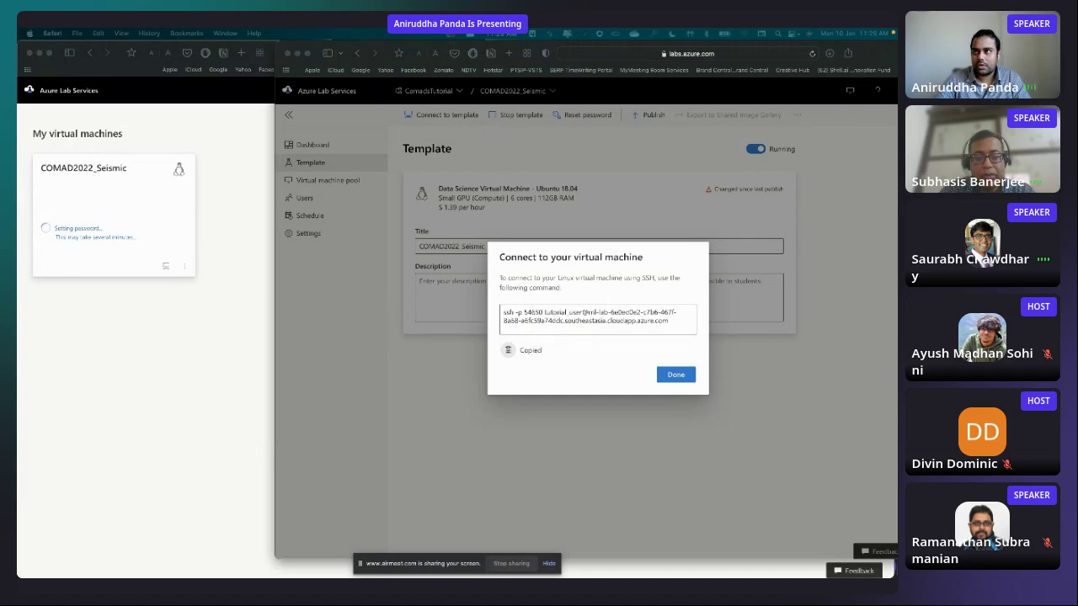
{"action": "key", "text": "super+Tab"}
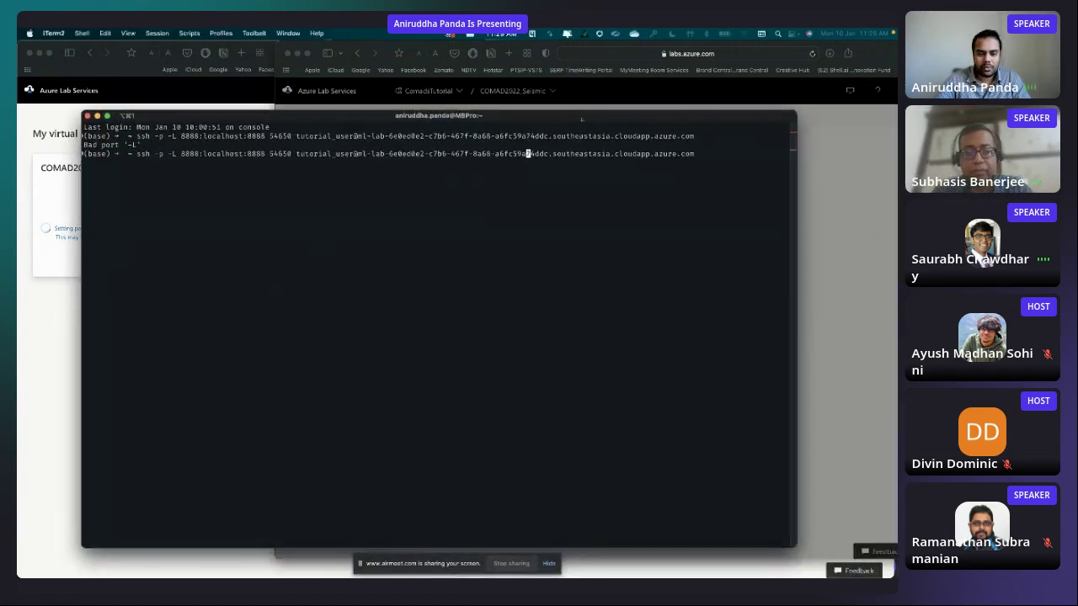
{"action": "left_click", "coordinate": [88, 116]}
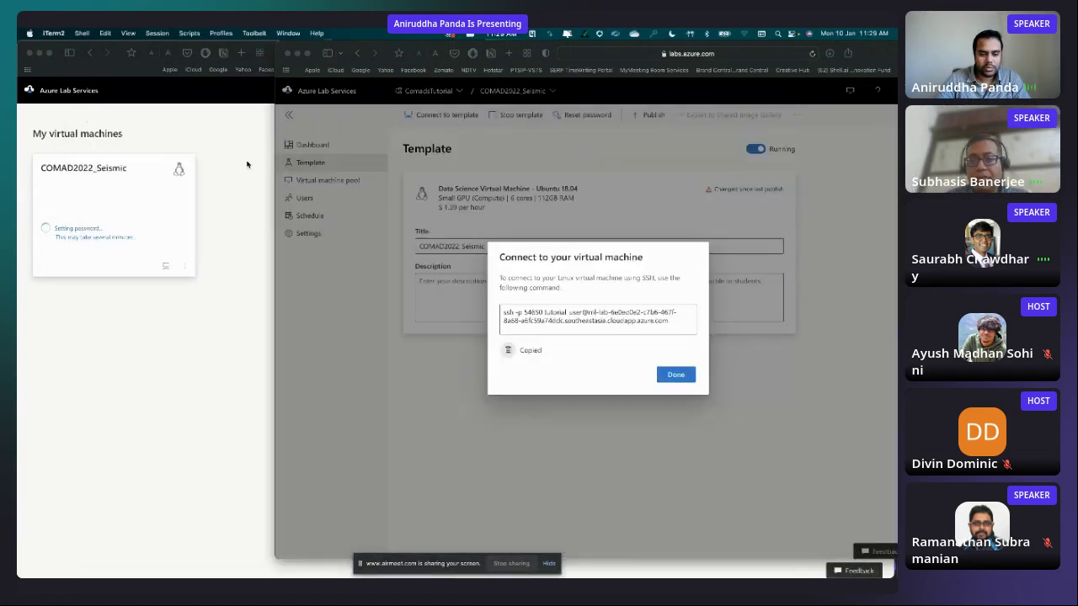
- Launch a new iTerm2 window from Spotlight and arrange it beside the lab page
{"action": "key", "text": "super+space"}
{"action": "type", "text": "term"}
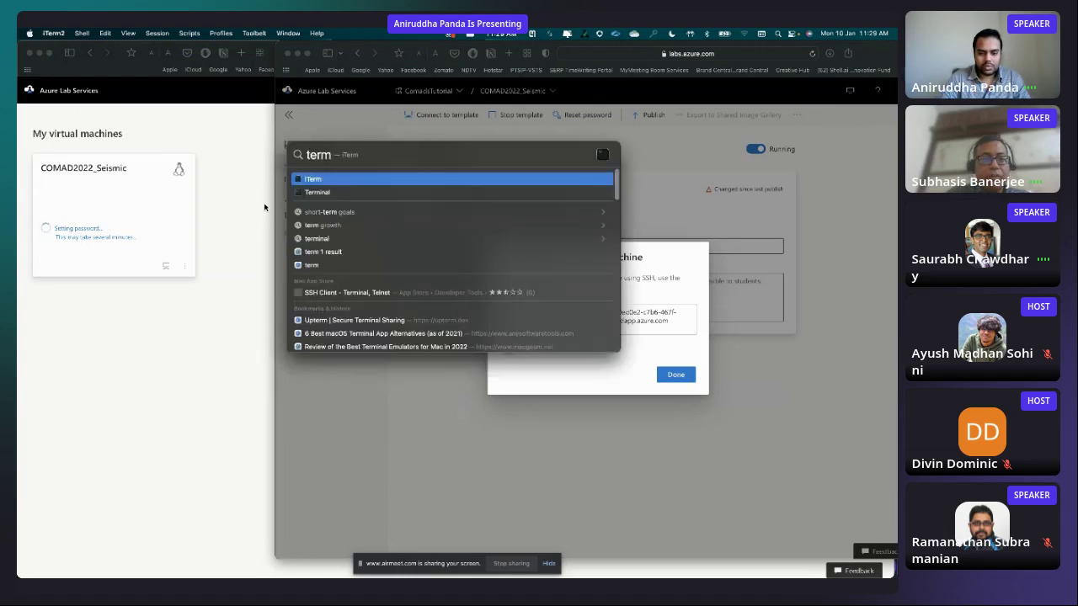
{"action": "key", "text": "Return"}
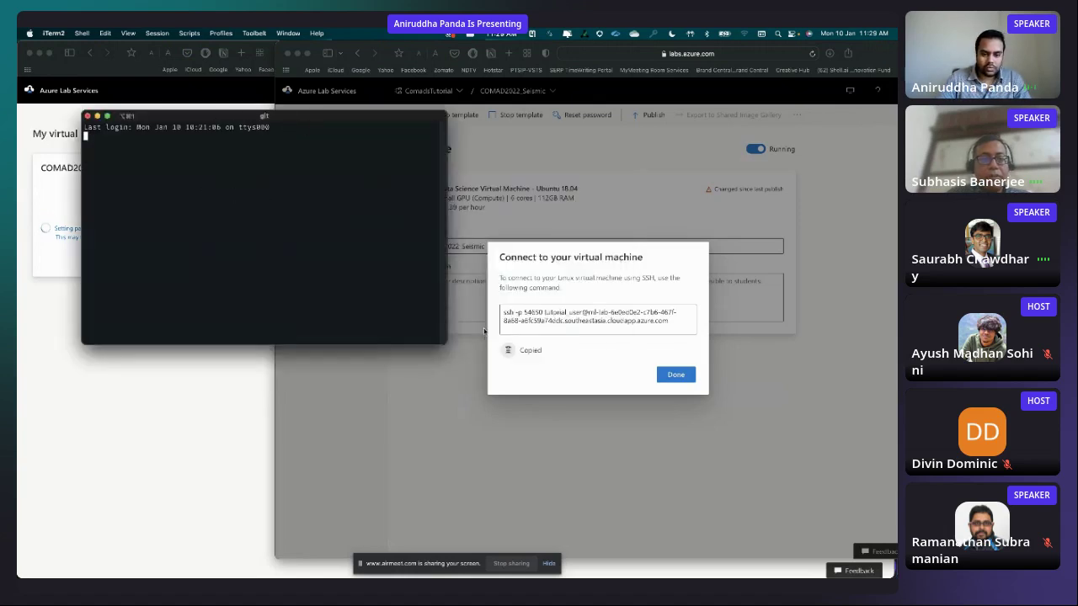
{"action": "left_click_drag", "start_coordinate": [452, 343], "coordinate": [788, 441]}
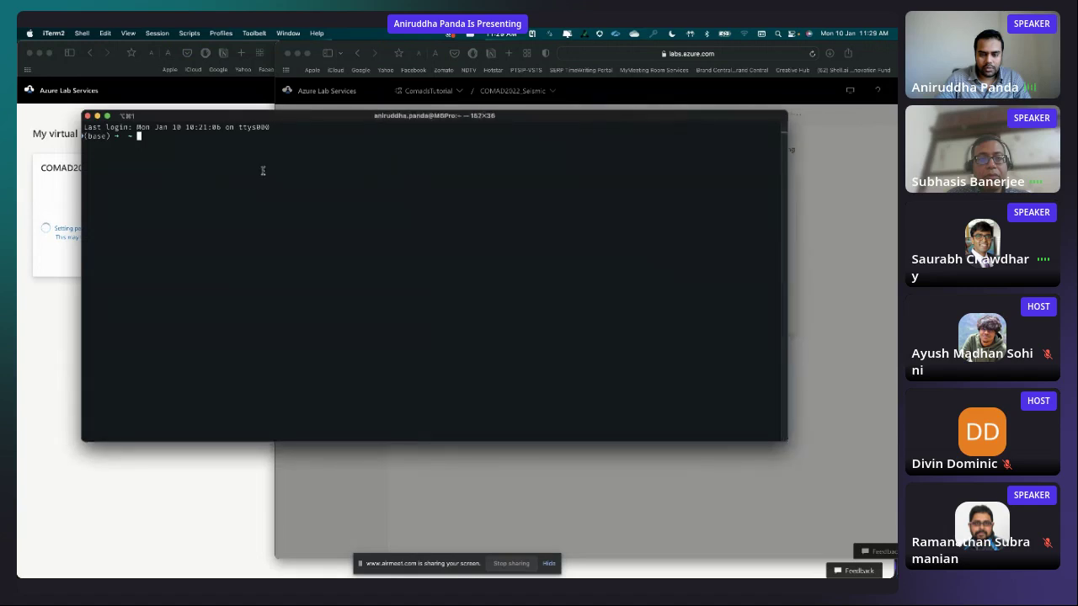
{"action": "left_click_drag", "start_coordinate": [287, 118], "coordinate": [357, 121]}
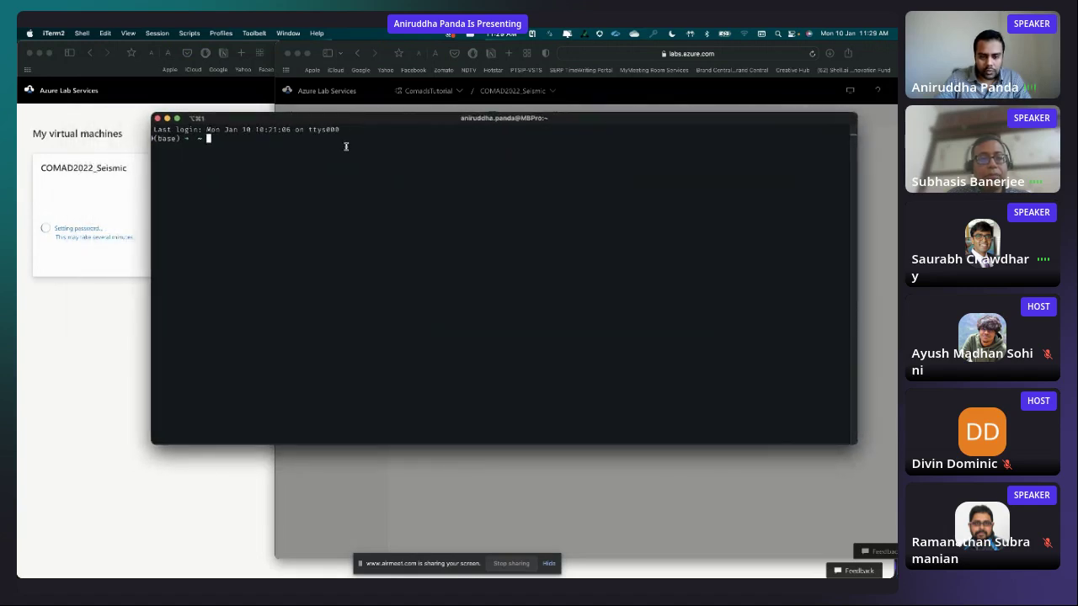
{"action": "left_click_drag", "start_coordinate": [348, 124], "coordinate": [368, 133]}
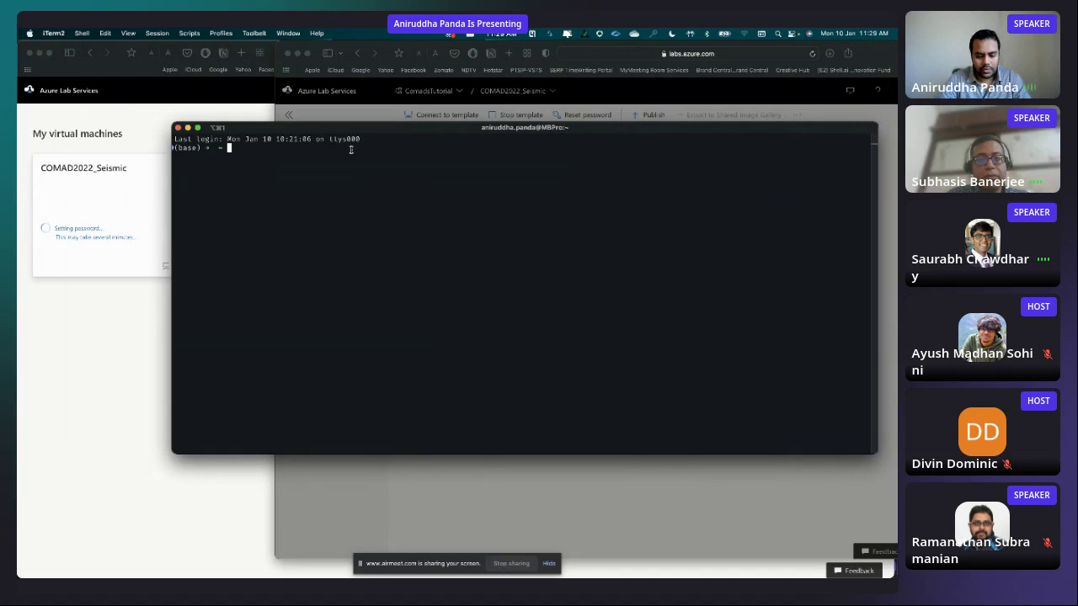
- Paste the ssh -p 54650 command at the prompt and inspect it
{"action": "key", "text": "super+v"}
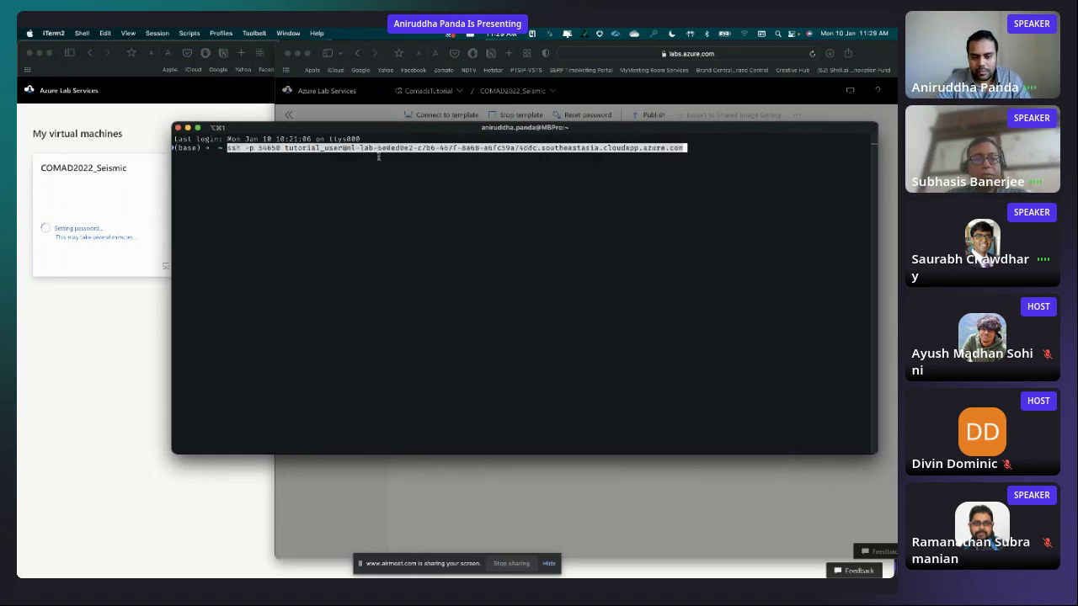
{"action": "key", "text": "Left"}
{"action": "key", "text": "Left"}
{"action": "key", "text": "Left"}
{"action": "key", "text": "Left"}
{"action": "key", "text": "Left"}
{"action": "key", "text": "Left"}
{"action": "key", "text": "Left"}
{"action": "key", "text": "Left"}
{"action": "key", "text": "Left"}
{"action": "key", "text": "Left"}
{"action": "key", "text": "Left"}
{"action": "key", "text": "Left"}
{"action": "key", "text": "Left"}
{"action": "key", "text": "Left"}
{"action": "key", "text": "Left"}
{"action": "key", "text": "Left"}
{"action": "key", "text": "Left"}
{"action": "key", "text": "Left"}
{"action": "key", "text": "Left"}
{"action": "key", "text": "Left"}
{"action": "key", "text": "Left"}
{"action": "key", "text": "Left"}
{"action": "key", "text": "Left"}
{"action": "key", "text": "Left"}
{"action": "key", "text": "Left"}
{"action": "key", "text": "Left"}
{"action": "key", "text": "Left"}
{"action": "key", "text": "Left"}
{"action": "key", "text": "Left"}
{"action": "key", "text": "Left"}
{"action": "key", "text": "Left"}
{"action": "key", "text": "Left"}
{"action": "key", "text": "Left"}
{"action": "key", "text": "Left"}
{"action": "key", "text": "Left"}
{"action": "key", "text": "Left"}
{"action": "key", "text": "Left"}
{"action": "key", "text": "Left"}
{"action": "key", "text": "Left"}
{"action": "key", "text": "Left"}
{"action": "key", "text": "Left"}
{"action": "key", "text": "Left"}
{"action": "key", "text": "Left"}
{"action": "key", "text": "Right"}
{"action": "key", "text": "Right"}
{"action": "key", "text": "Right"}
{"action": "key", "text": "Right"}
{"action": "key", "text": "Right"}
{"action": "key", "text": "Right"}
{"action": "key", "text": "Right"}
{"action": "key", "text": "Right"}
{"action": "key", "text": "Right"}
{"action": "key", "text": "Right"}
{"action": "key", "text": "Right"}
{"action": "key", "text": "Right"}
{"action": "key", "text": "Right"}
{"action": "key", "text": "Right"}
{"action": "key", "text": "Right"}
{"action": "key", "text": "Right"}
{"action": "key", "text": "Right"}
{"action": "key", "text": "Right"}
{"action": "key", "text": "Right"}
{"action": "key", "text": "Right"}
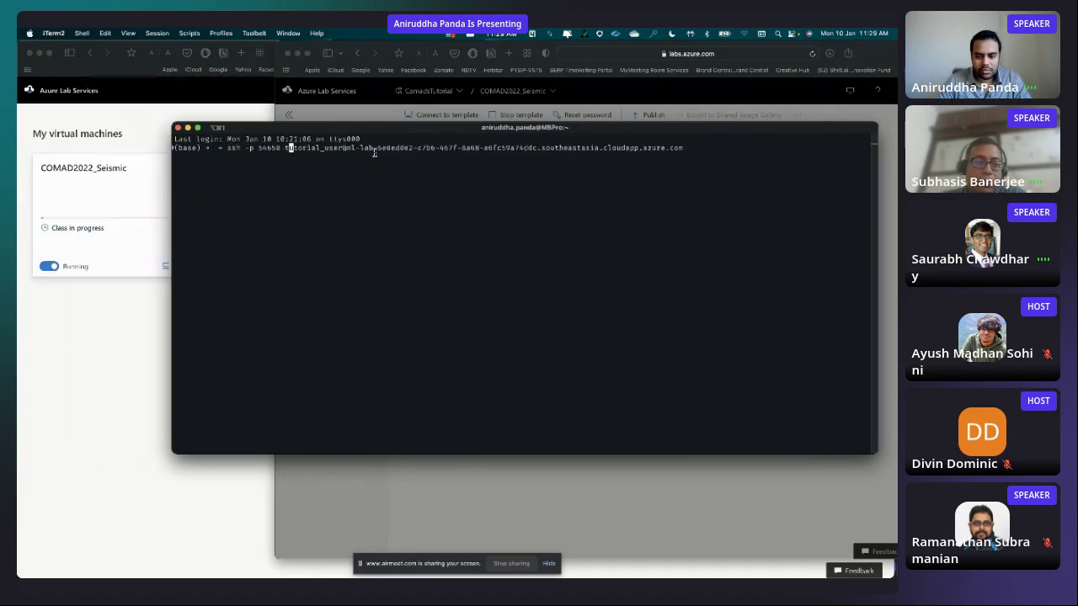
{"action": "key", "text": "Right"}
{"action": "key", "text": "Right"}
{"action": "key", "text": "Right"}
{"action": "key", "text": "Right"}
{"action": "key", "text": "Right"}
{"action": "key", "text": "Right"}
{"action": "key", "text": "Right"}
{"action": "key", "text": "Right"}
{"action": "key", "text": "Right"}
{"action": "key", "text": "Right"}
{"action": "key", "text": "Right"}
{"action": "key", "text": "Right"}
{"action": "key", "text": "Right"}
{"action": "key", "text": "Right"}
{"action": "key", "text": "Right"}
{"action": "key", "text": "Right"}
{"action": "key", "text": "Right"}
{"action": "key", "text": "Right"}
{"action": "key", "text": "Right"}
{"action": "key", "text": "Right"}
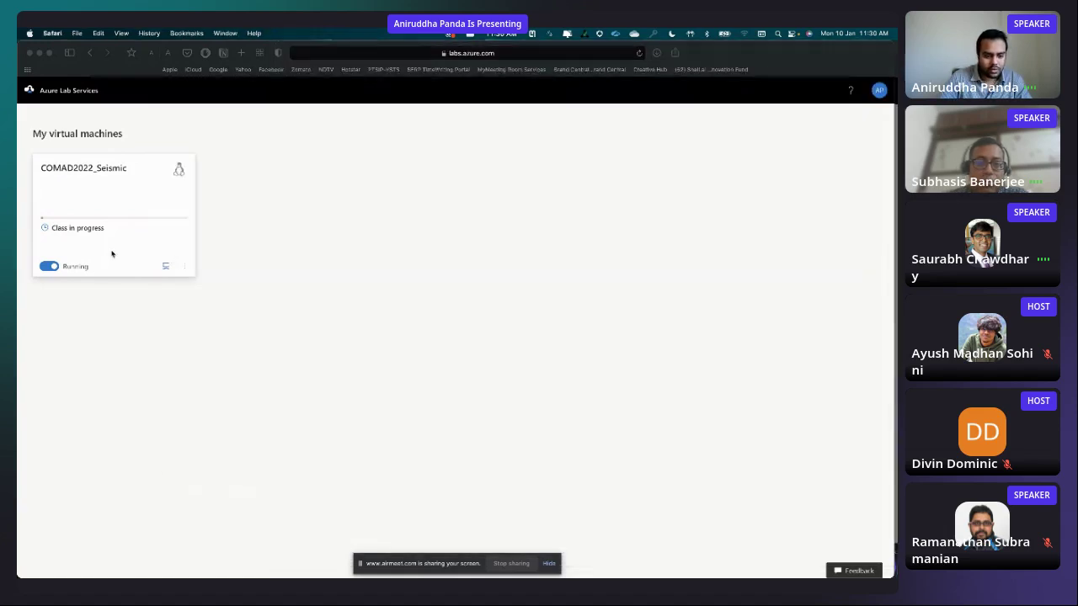
- Copy the COMAD2022_Seismic VM's own ssh -p 51313 command and paste it into iTerm2
{"action": "left_click", "coordinate": [111, 261]}
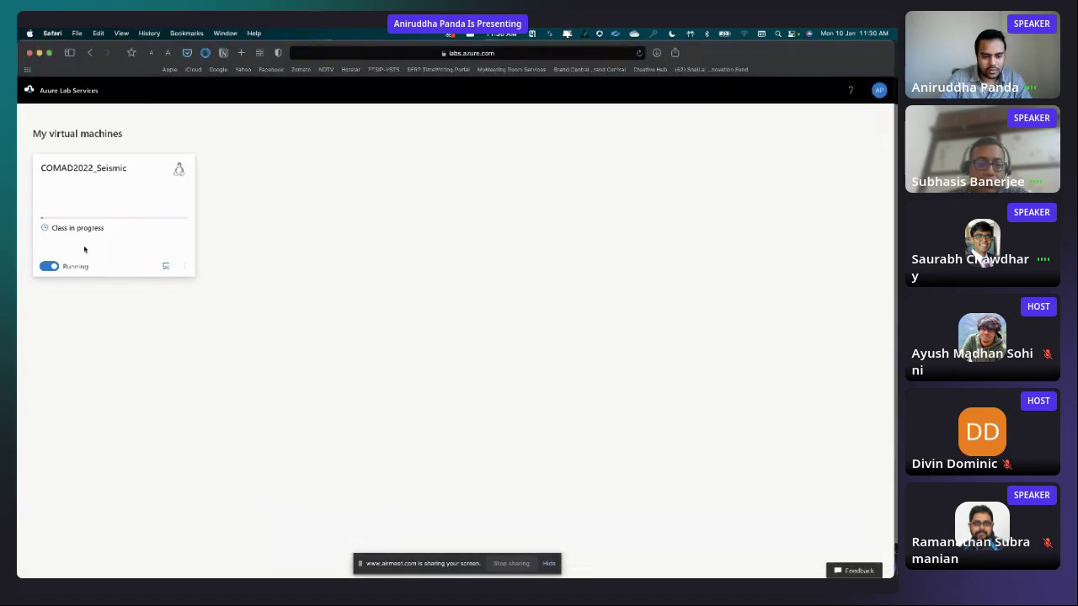
{"action": "left_click", "coordinate": [165, 266]}
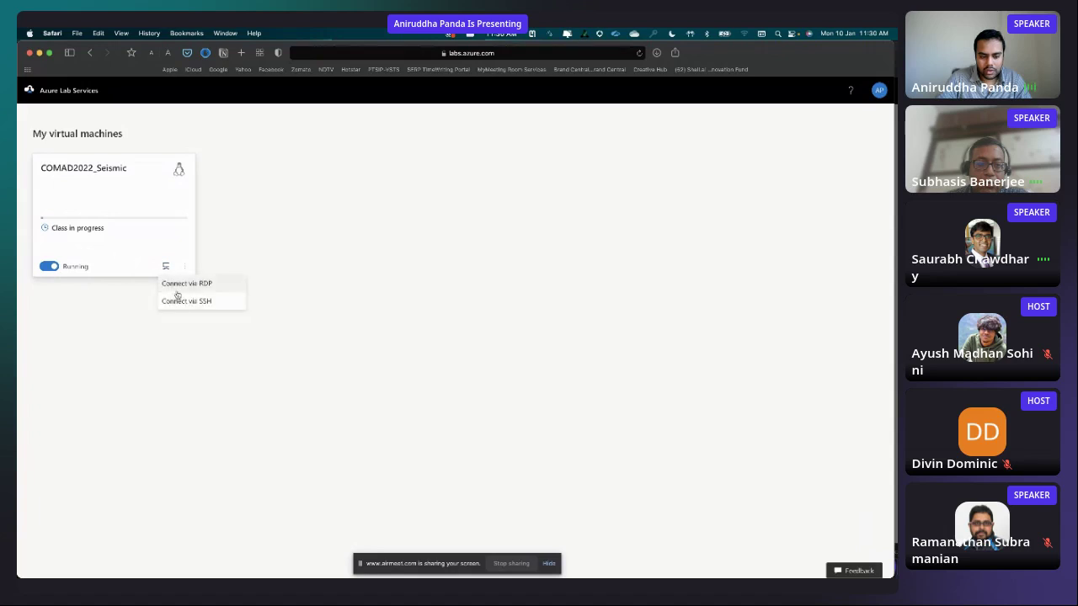
{"action": "left_click", "coordinate": [239, 301]}
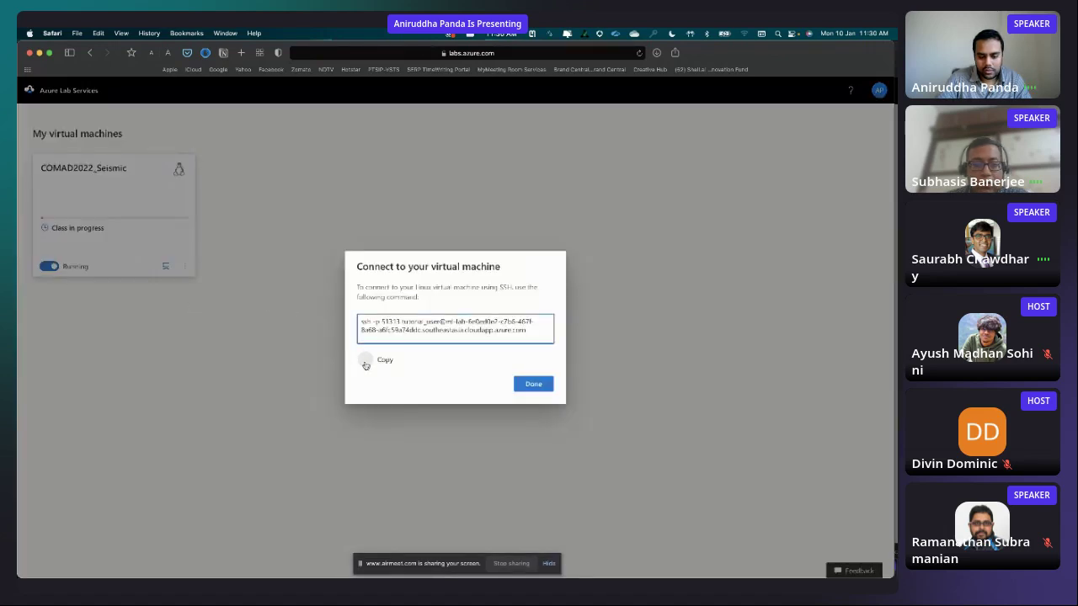
{"action": "left_click_drag", "start_coordinate": [362, 323], "coordinate": [539, 329]}
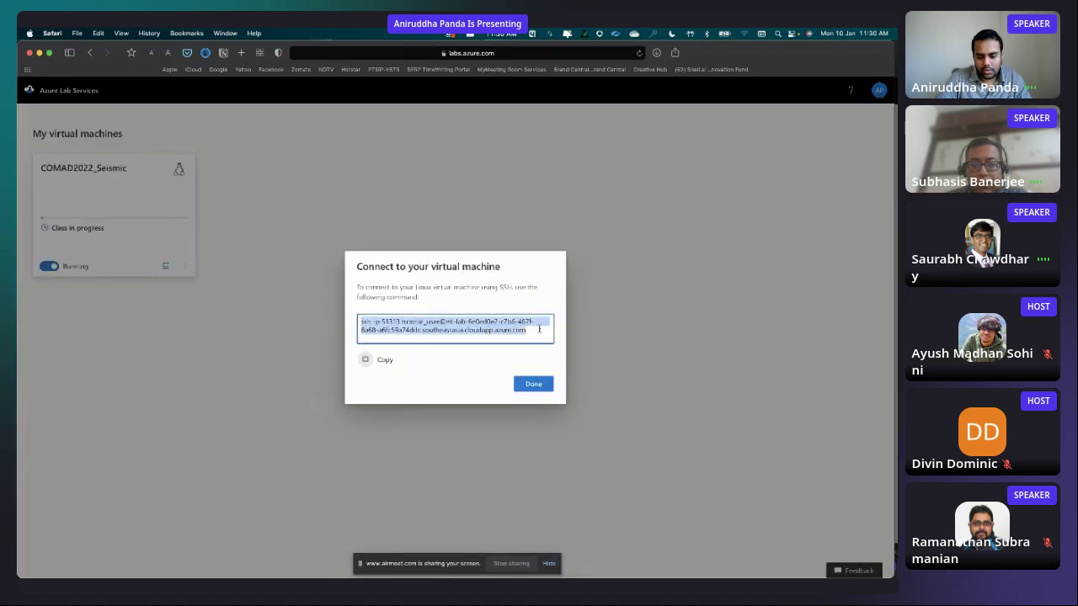
{"action": "left_click", "coordinate": [533, 384]}
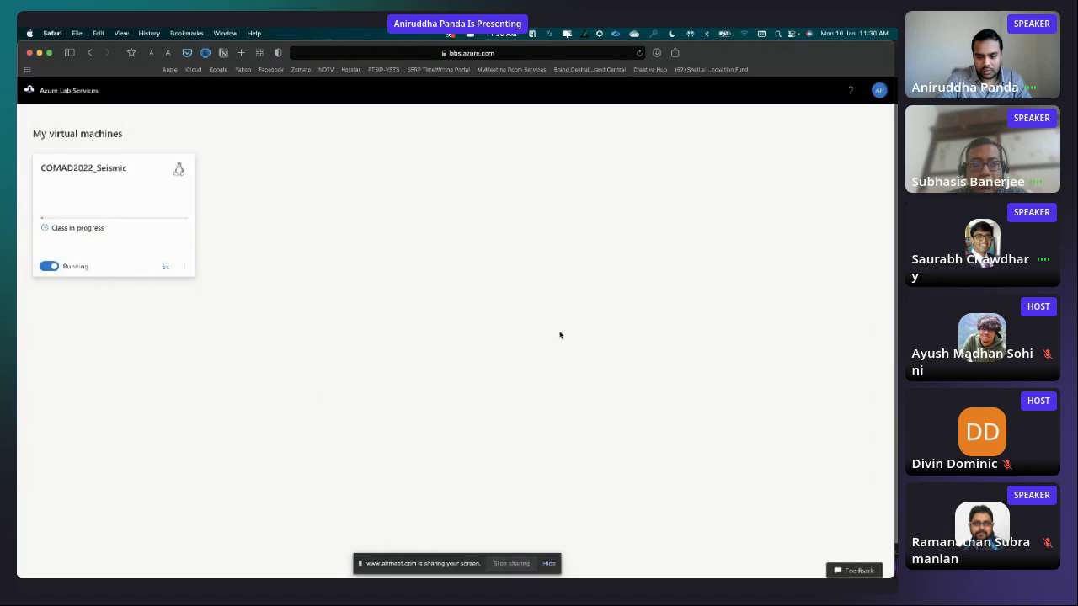
{"action": "key", "text": "super+Tab"}
{"action": "key", "text": "super+v"}
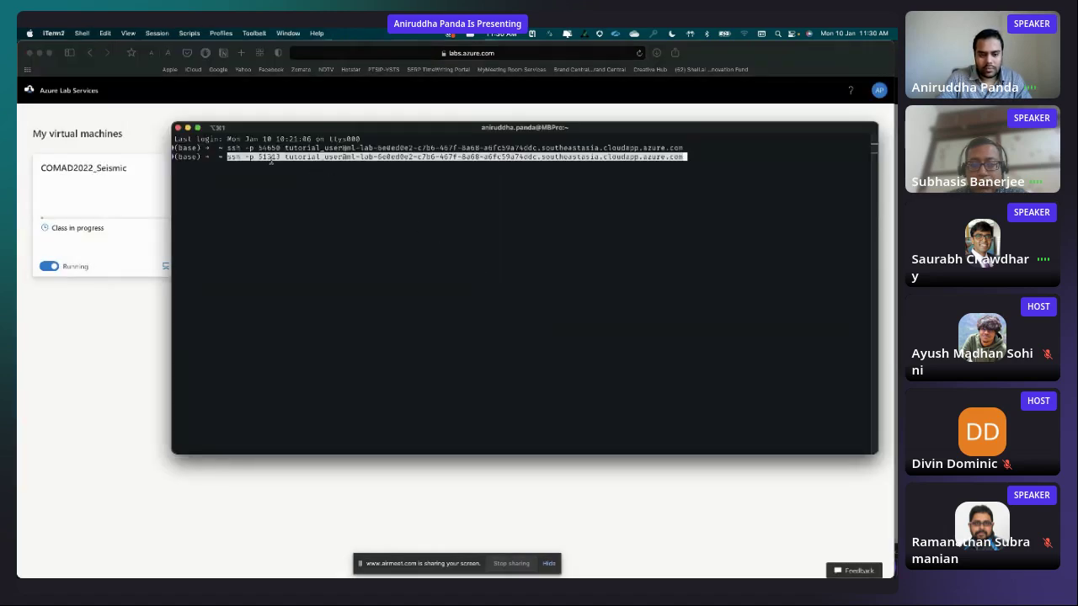
- Insert -L 8888:localhost:8888 before the -p port flag in the ssh command
{"action": "key", "text": "Left"}
{"action": "key", "text": "Left"}
{"action": "key", "text": "Left"}
{"action": "key", "text": "Left"}
{"action": "key", "text": "Left"}
{"action": "key", "text": "Left"}
{"action": "key", "text": "Left"}
{"action": "key", "text": "Left"}
{"action": "key", "text": "Left"}
{"action": "key", "text": "Left"}
{"action": "key", "text": "Left"}
{"action": "key", "text": "Left"}
{"action": "key", "text": "Left"}
{"action": "key", "text": "Left"}
{"action": "key", "text": "Left"}
{"action": "key", "text": "Left"}
{"action": "key", "text": "Left"}
{"action": "key", "text": "Left"}
{"action": "key", "text": "Left"}
{"action": "key", "text": "Left"}
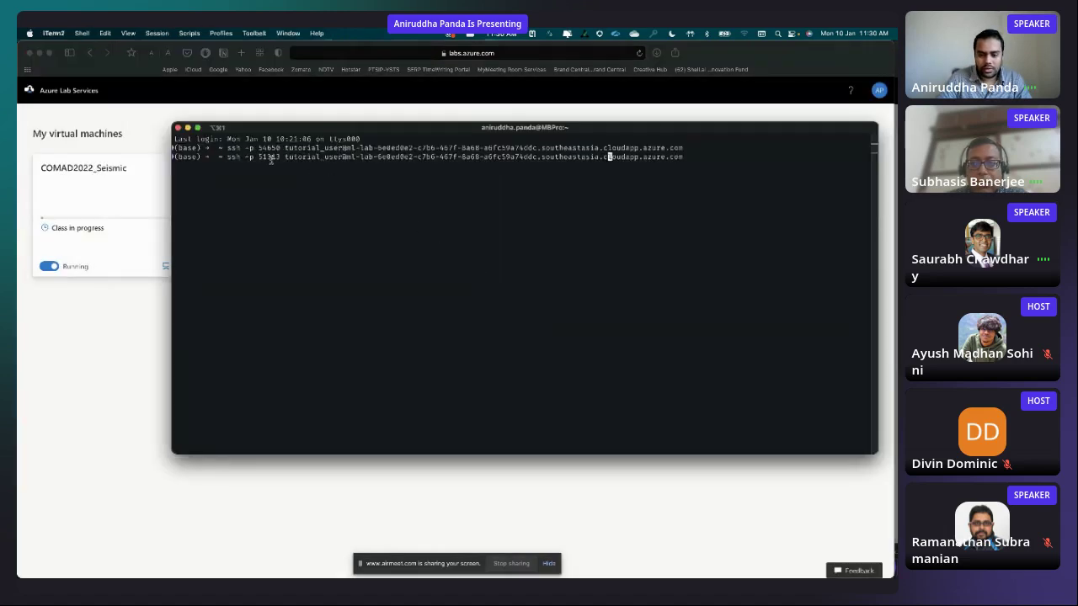
{"action": "key", "text": "Left"}
{"action": "key", "text": "Left"}
{"action": "key", "text": "Left"}
{"action": "key", "text": "Left"}
{"action": "key", "text": "Left"}
{"action": "key", "text": "Left"}
{"action": "key", "text": "Left"}
{"action": "key", "text": "Left"}
{"action": "key", "text": "Left"}
{"action": "key", "text": "Left"}
{"action": "key", "text": "Left"}
{"action": "key", "text": "Left"}
{"action": "key", "text": "Left"}
{"action": "key", "text": "Left"}
{"action": "key", "text": "Left"}
{"action": "key", "text": "Left"}
{"action": "key", "text": "Left"}
{"action": "key", "text": "Left"}
{"action": "key", "text": "Left"}
{"action": "key", "text": "Left"}
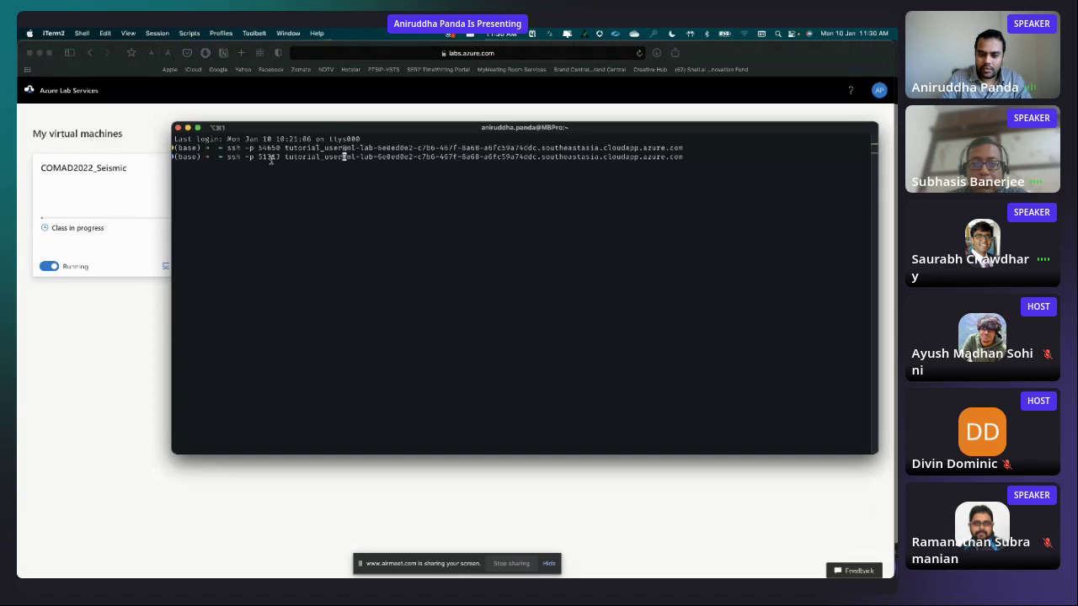
{"action": "key", "text": "Left"}
{"action": "key", "text": "Left"}
{"action": "key", "text": "Left"}
{"action": "key", "text": "Left"}
{"action": "key", "text": "Left"}
{"action": "key", "text": "Left"}
{"action": "key", "text": "Left"}
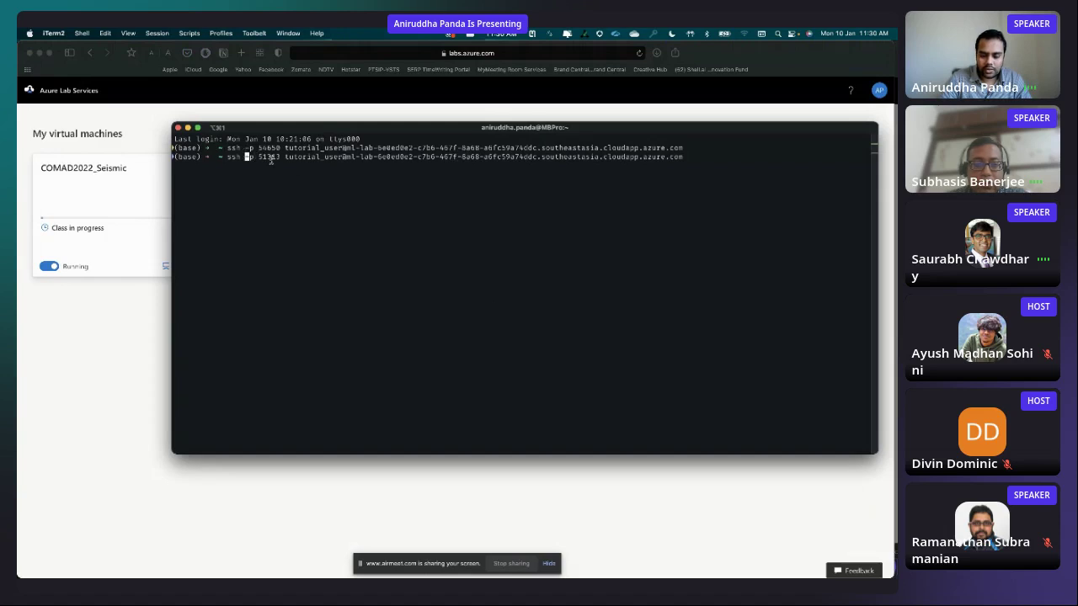
{"action": "type", "text": "-L"}
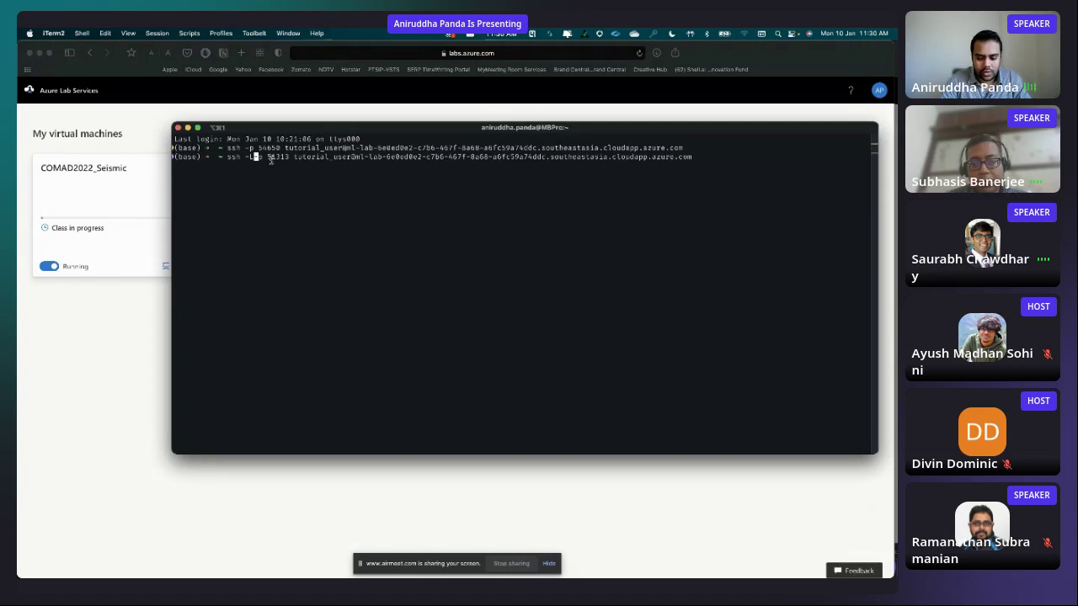
{"action": "type", "text": "888"}
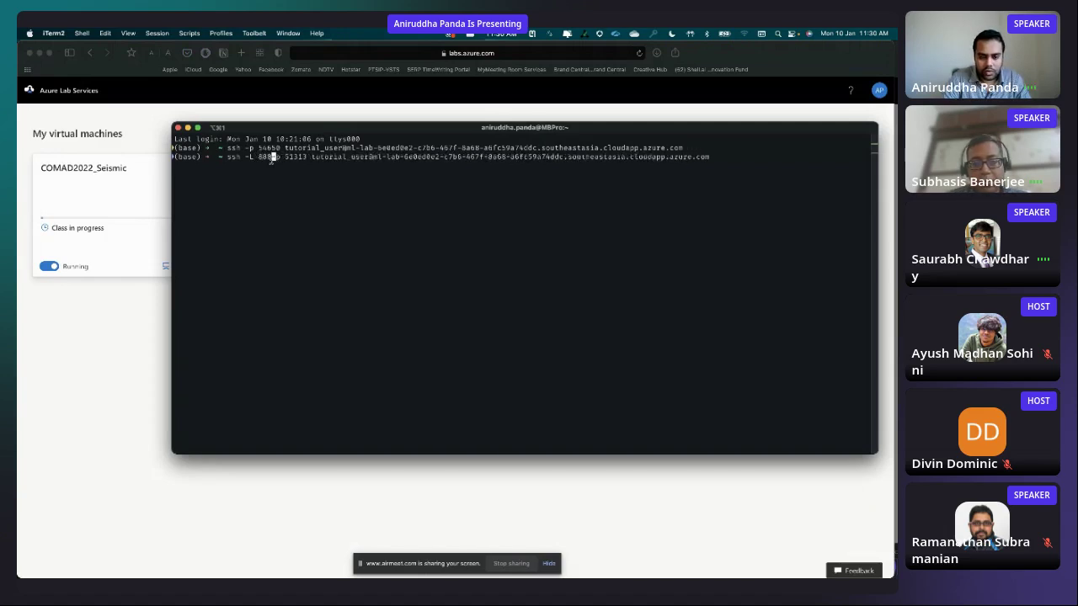
{"action": "type", "text": "8:local"}
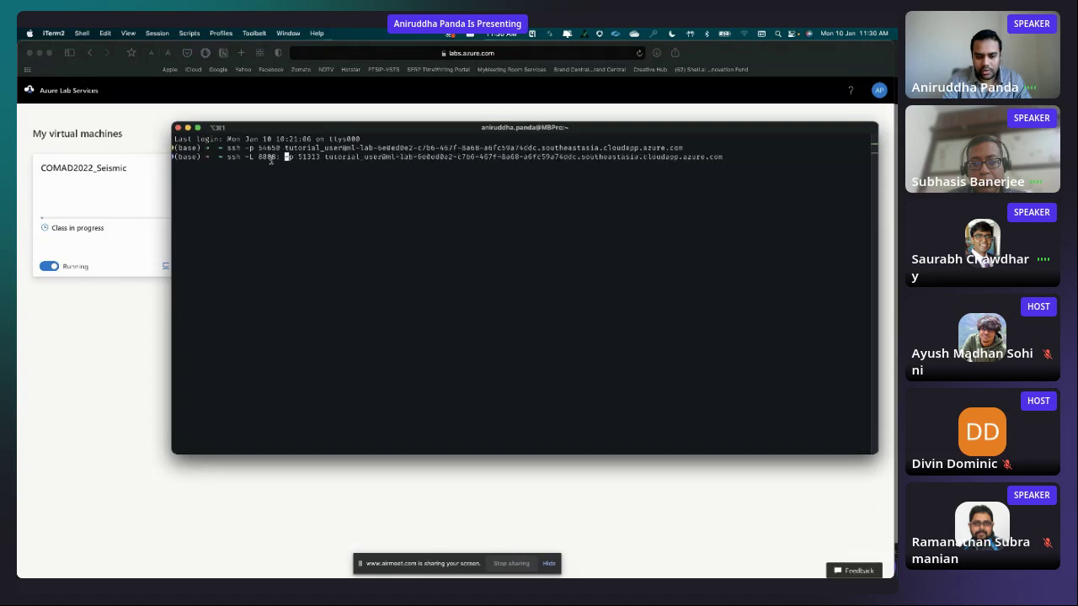
{"action": "type", "text": "host:8888"}
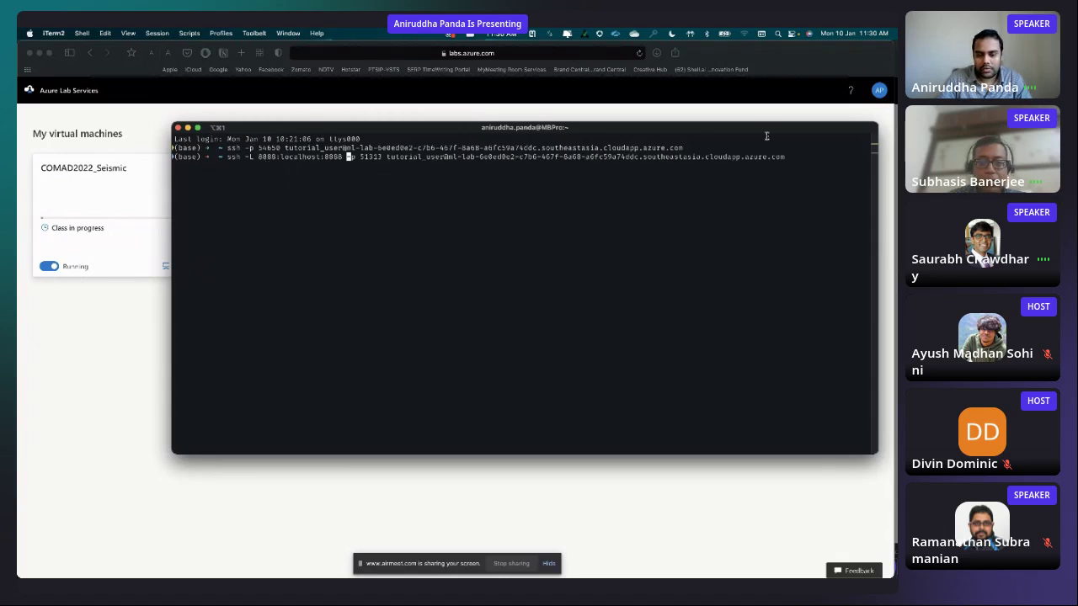
{"action": "key", "text": "Right"}
{"action": "key", "text": "Right"}
{"action": "key", "text": "Right"}
{"action": "key", "text": "Right"}
{"action": "key", "text": "Right"}
{"action": "key", "text": "Right"}
{"action": "key", "text": "Right"}
{"action": "key", "text": "Right"}
{"action": "key", "text": "Right"}
{"action": "key", "text": "Right"}
{"action": "key", "text": "Right"}
{"action": "key", "text": "Right"}
{"action": "key", "text": "Right"}
{"action": "key", "text": "Right"}
{"action": "key", "text": "Right"}
{"action": "key", "text": "Right"}
{"action": "key", "text": "Right"}
{"action": "key", "text": "Right"}
{"action": "key", "text": "Right"}
{"action": "key", "text": "Right"}
{"action": "key", "text": "Right"}
{"action": "key", "text": "Right"}
{"action": "key", "text": "Right"}
{"action": "key", "text": "Right"}
{"action": "key", "text": "Right"}
{"action": "key", "text": "Right"}
{"action": "key", "text": "Right"}
{"action": "key", "text": "Right"}
{"action": "key", "text": "Right"}
{"action": "key", "text": "Right"}
{"action": "key", "text": "Right"}
{"action": "key", "text": "Right"}
{"action": "key", "text": "Right"}
{"action": "key", "text": "Right"}
{"action": "key", "text": "Right"}
{"action": "key", "text": "Right"}
{"action": "key", "text": "Right"}
{"action": "key", "text": "Right"}
{"action": "key", "text": "Right"}
{"action": "key", "text": "Right"}
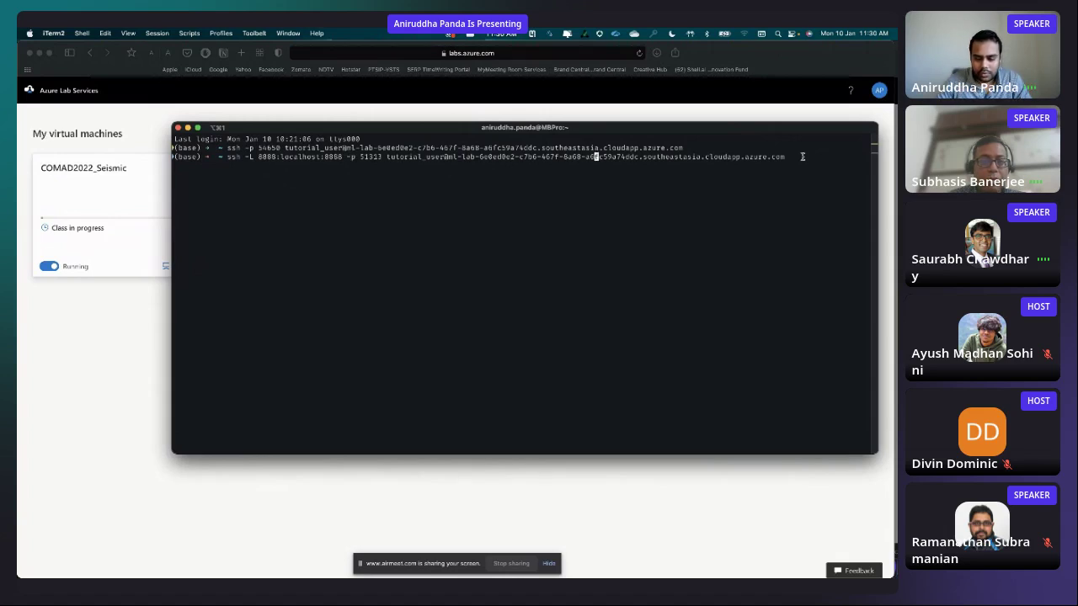
{"action": "key", "text": "Right"}
{"action": "key", "text": "Right"}
{"action": "key", "text": "Right"}
{"action": "key", "text": "Right"}
{"action": "key", "text": "Right"}
{"action": "key", "text": "Right"}
{"action": "key", "text": "Right"}
{"action": "key", "text": "Right"}
{"action": "key", "text": "Right"}
{"action": "key", "text": "Right"}
{"action": "key", "text": "Right"}
{"action": "key", "text": "Right"}
{"action": "key", "text": "Right"}
{"action": "key", "text": "Right"}
- Run the port-forwarding ssh command and answer yes to trust the VM's host key
{"action": "key", "text": "Return"}
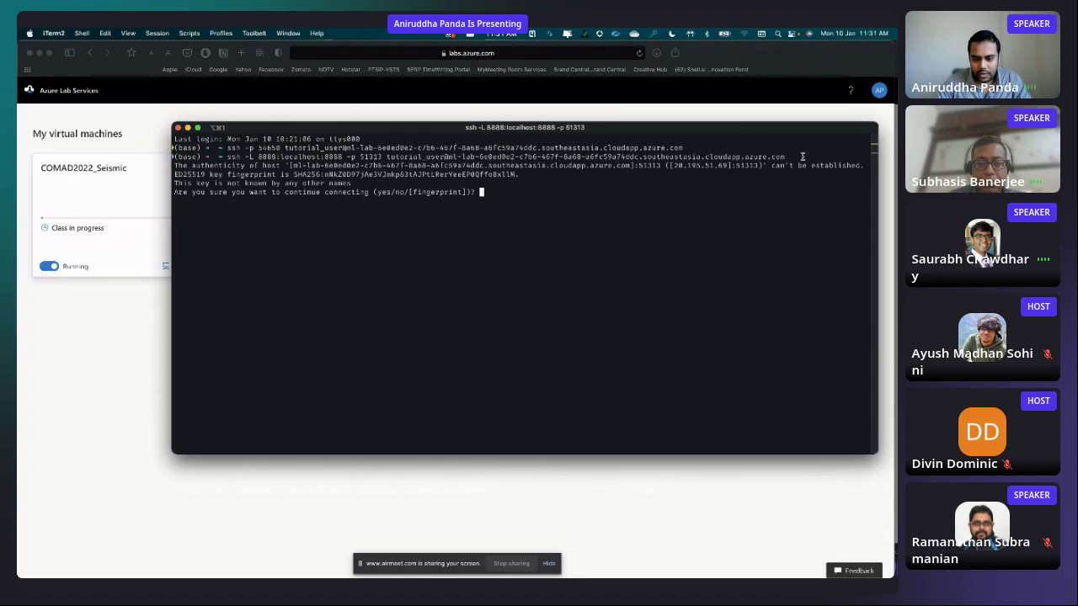
{"action": "type", "text": "yes"}
{"action": "key", "text": "Return"}
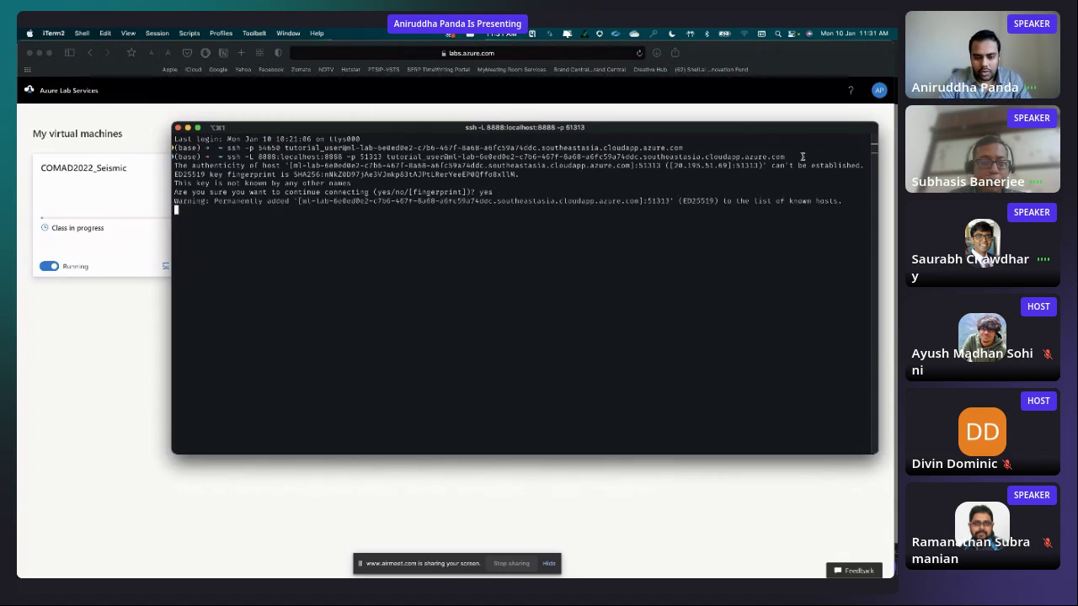